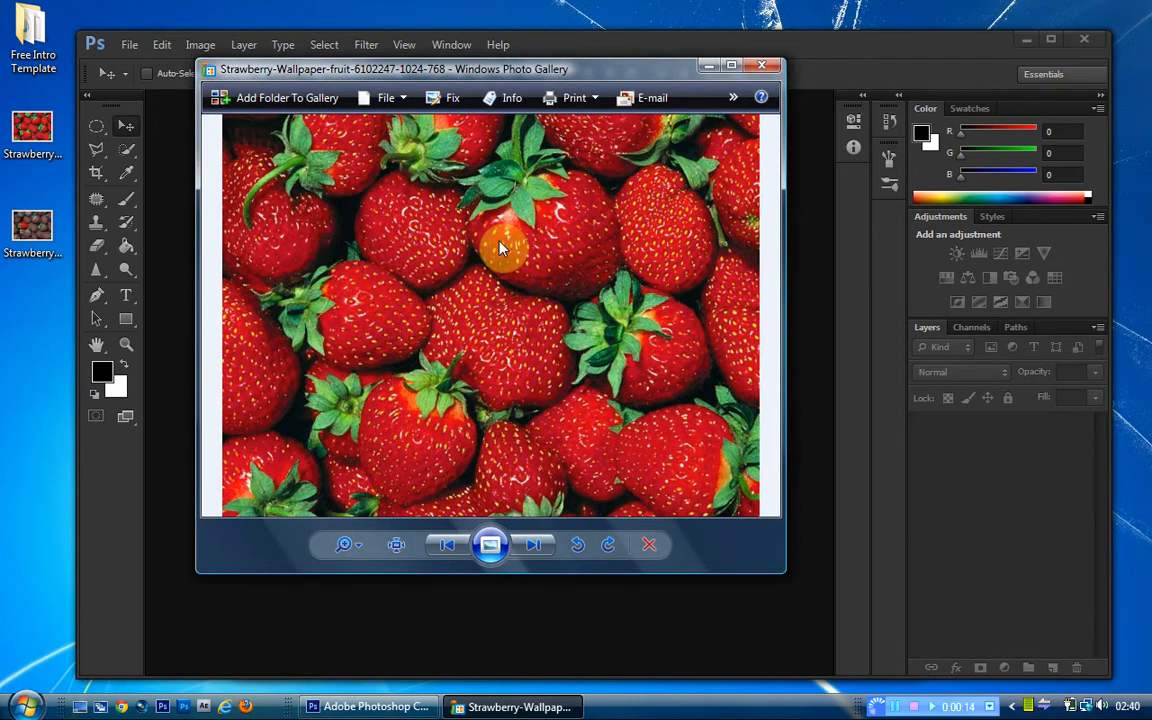
Compare the original strawberry photo with the finished selective-colour version in the photo viewer, and close the viewer
left_click_drag(783, 287, 766, 298)
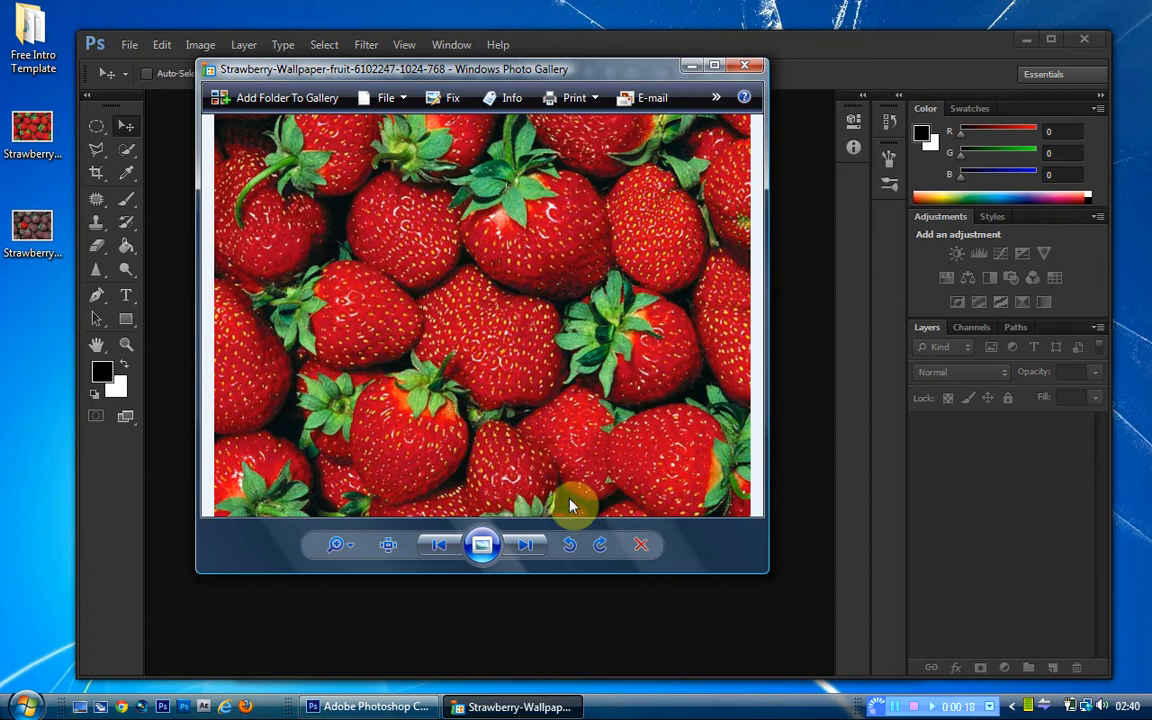
left_click(518, 545)
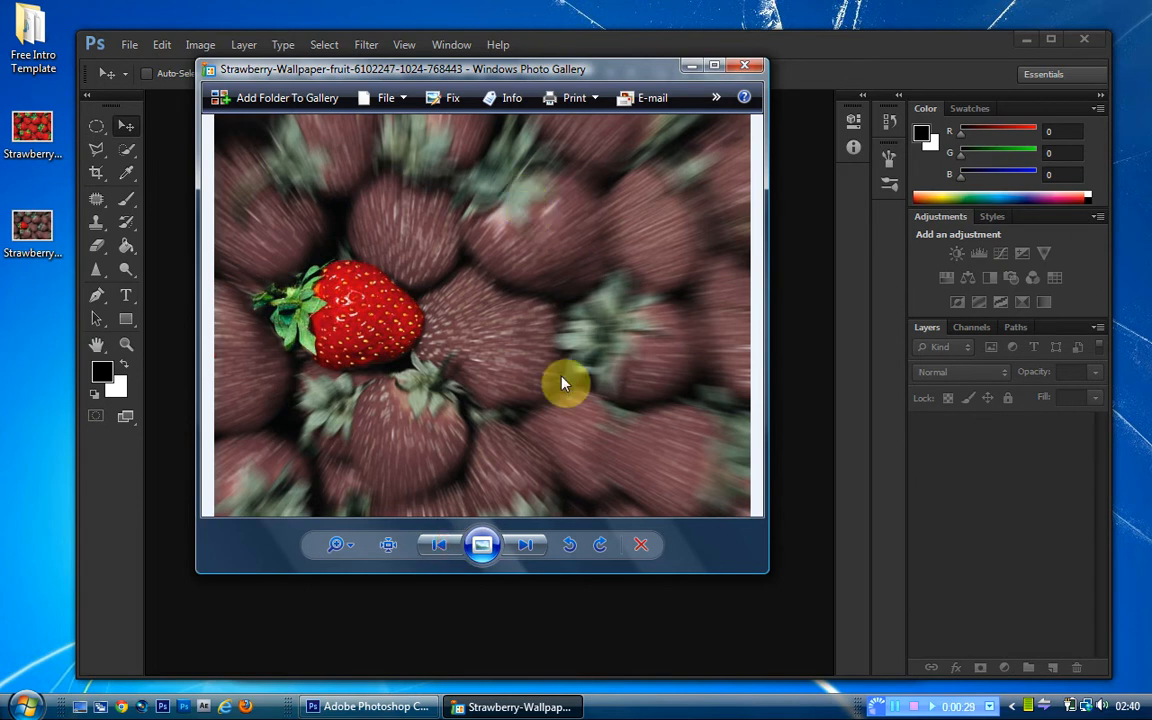
left_click(457, 548)
left_click(457, 548)
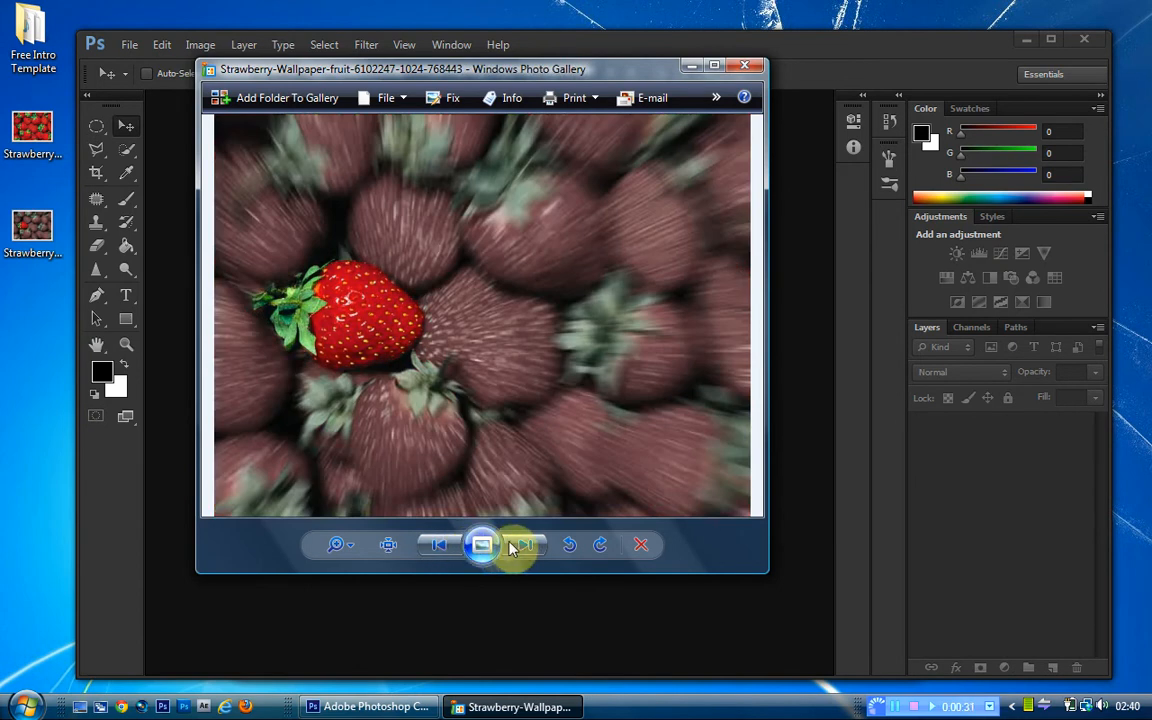
left_click(521, 546)
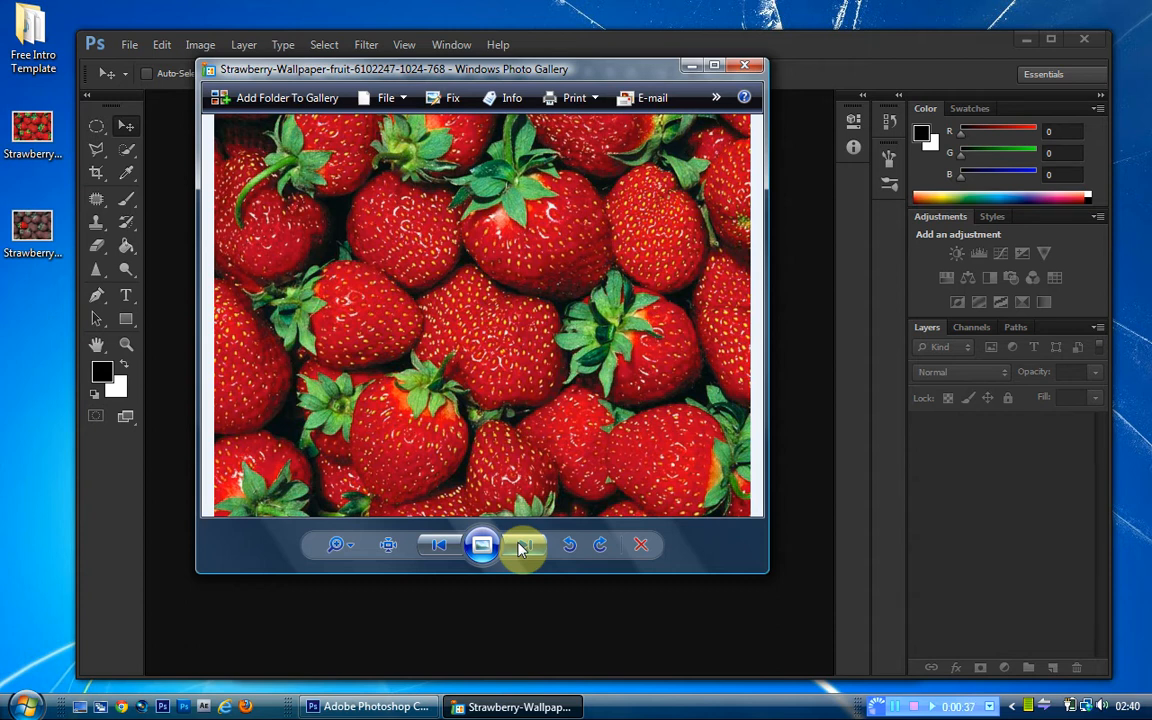
left_click(743, 67)
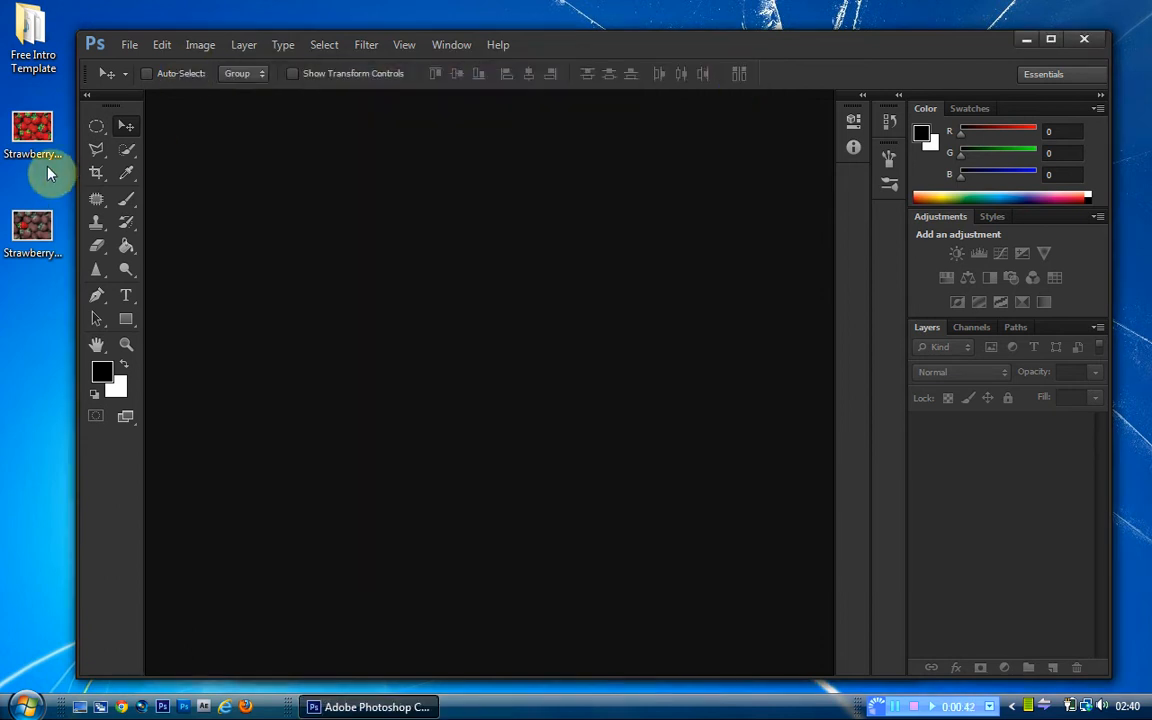
Open the original Strawberry-Wallpaper image from the desktop in Photoshop and duplicate its Background layer twice
left_click_drag(33, 138, 485, 313)
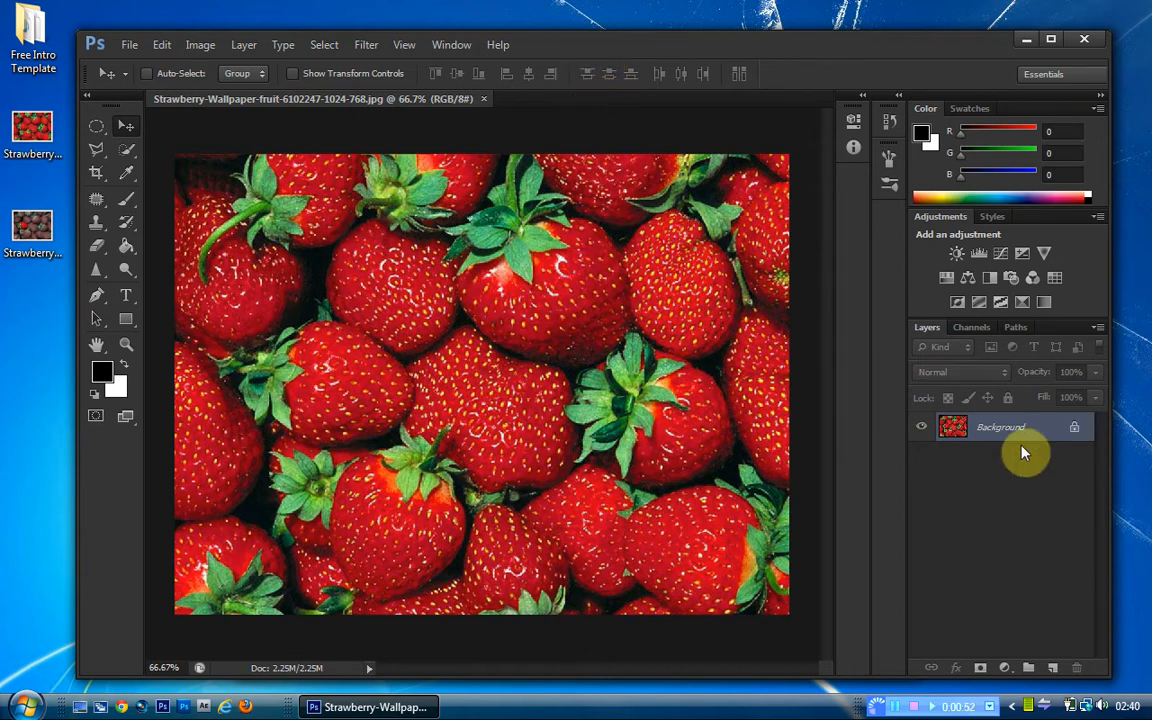
key("ctrl+j")
key("ctrl+j")
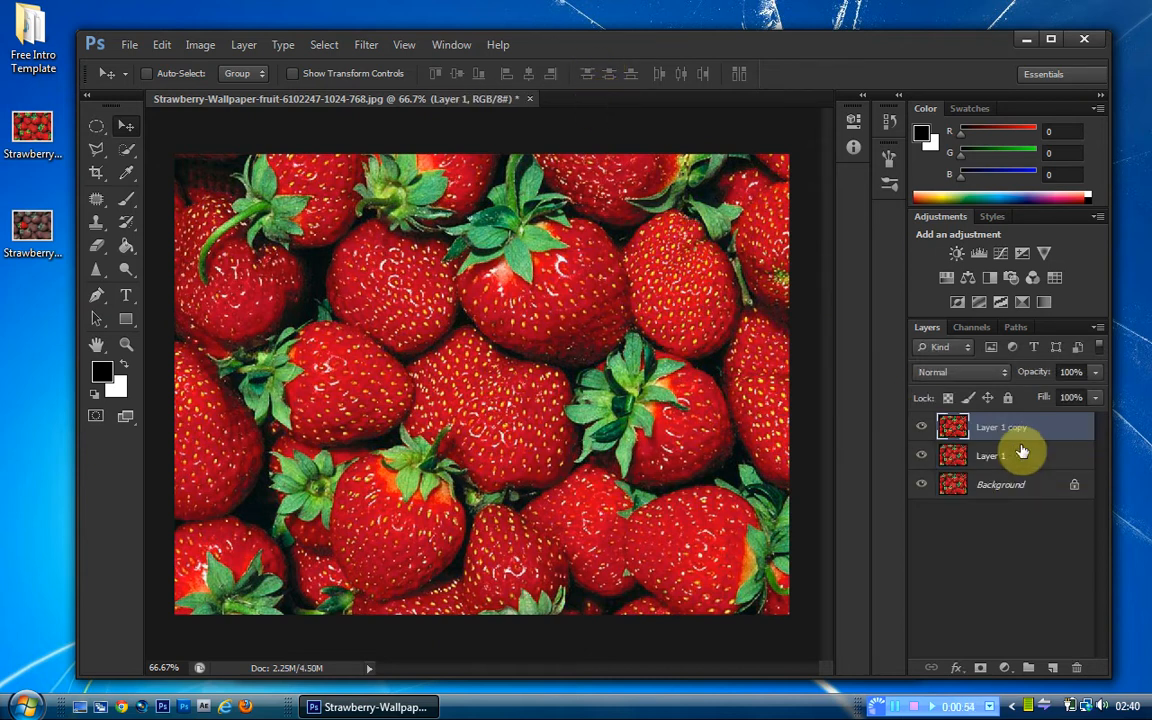
key("ctrl+j")
key("ctrl+z")
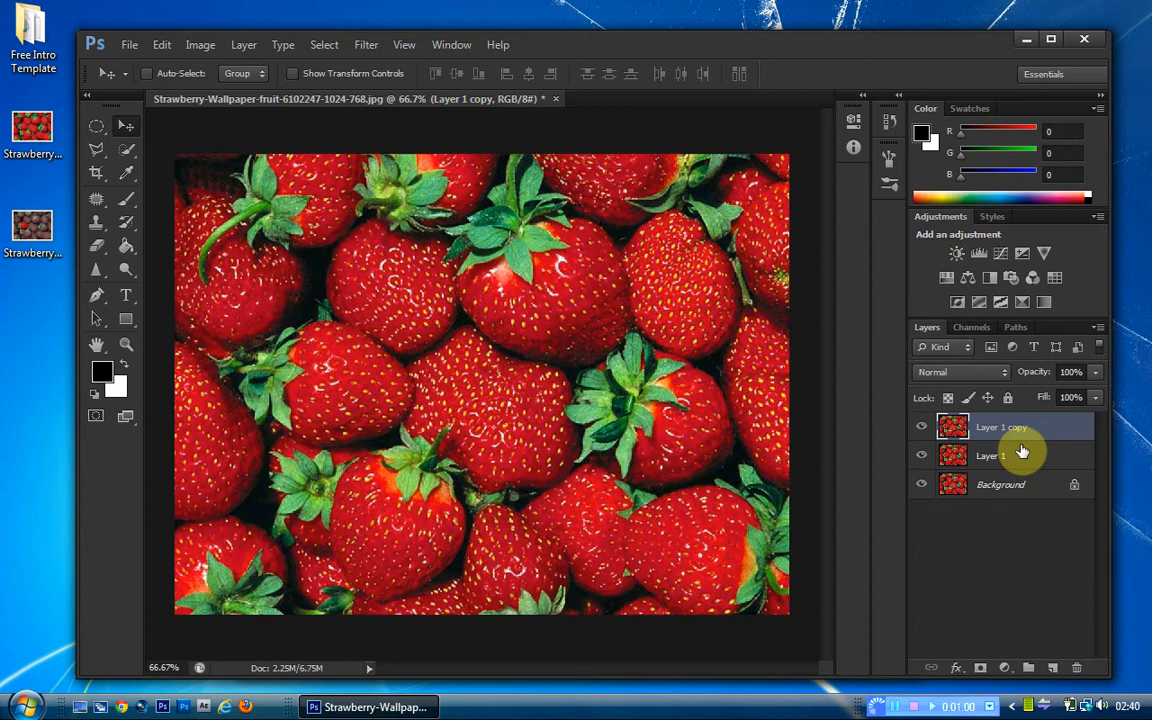
Convert the locked Background into a regular layer named Layer 0, with Normal mode and 100% opacity
left_click(998, 455)
left_click(1003, 484)
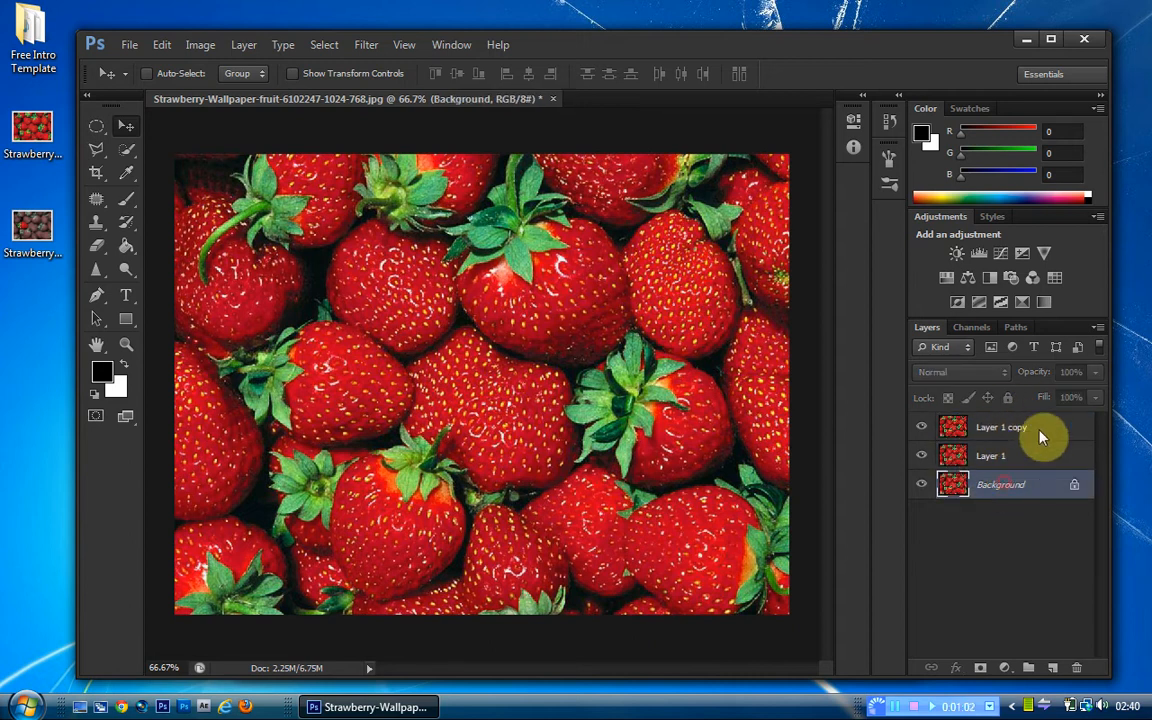
left_click(985, 455)
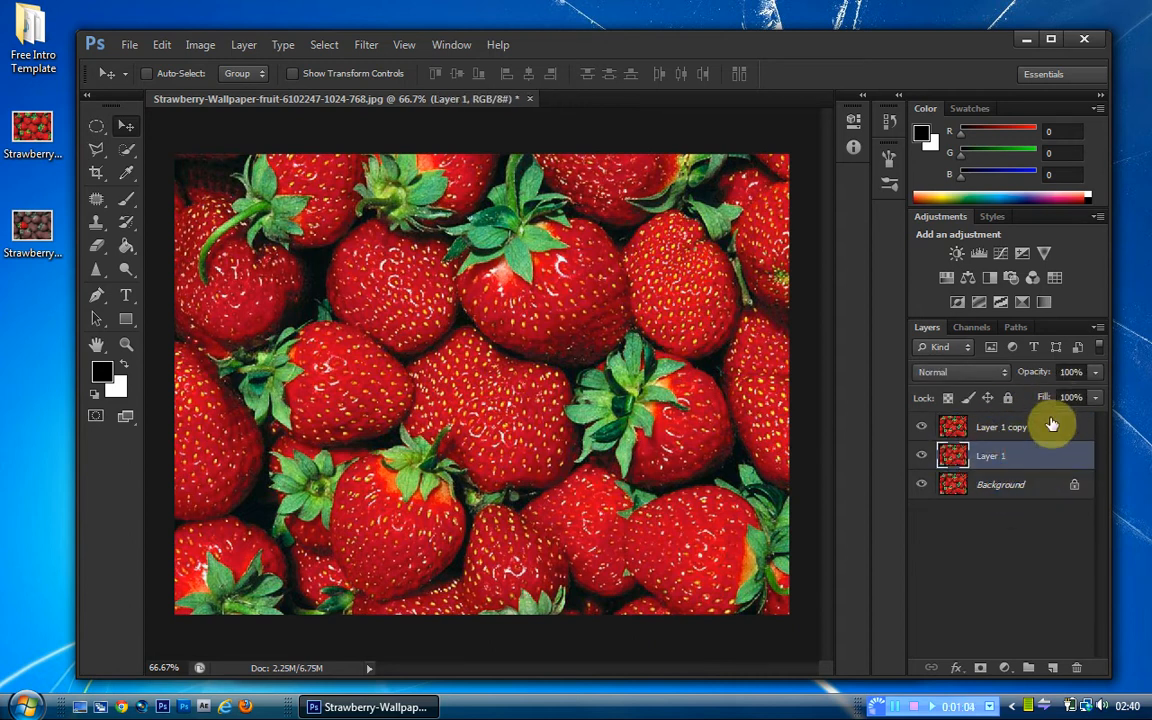
left_click(1045, 425)
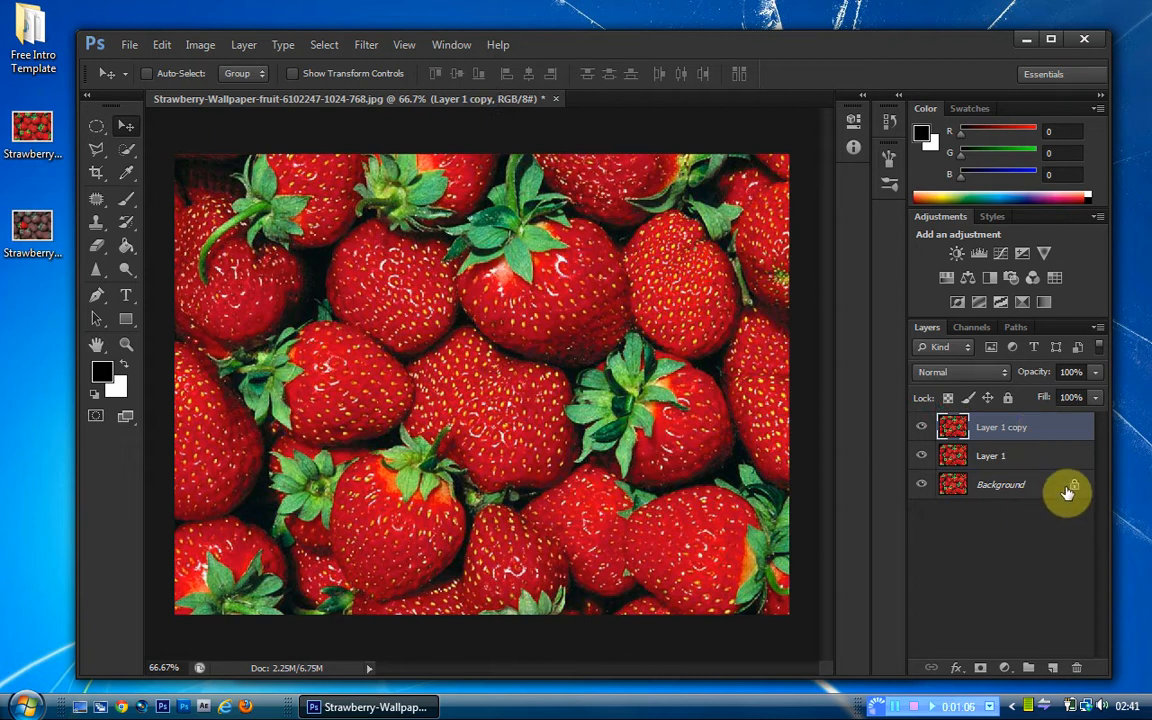
left_click(1010, 492)
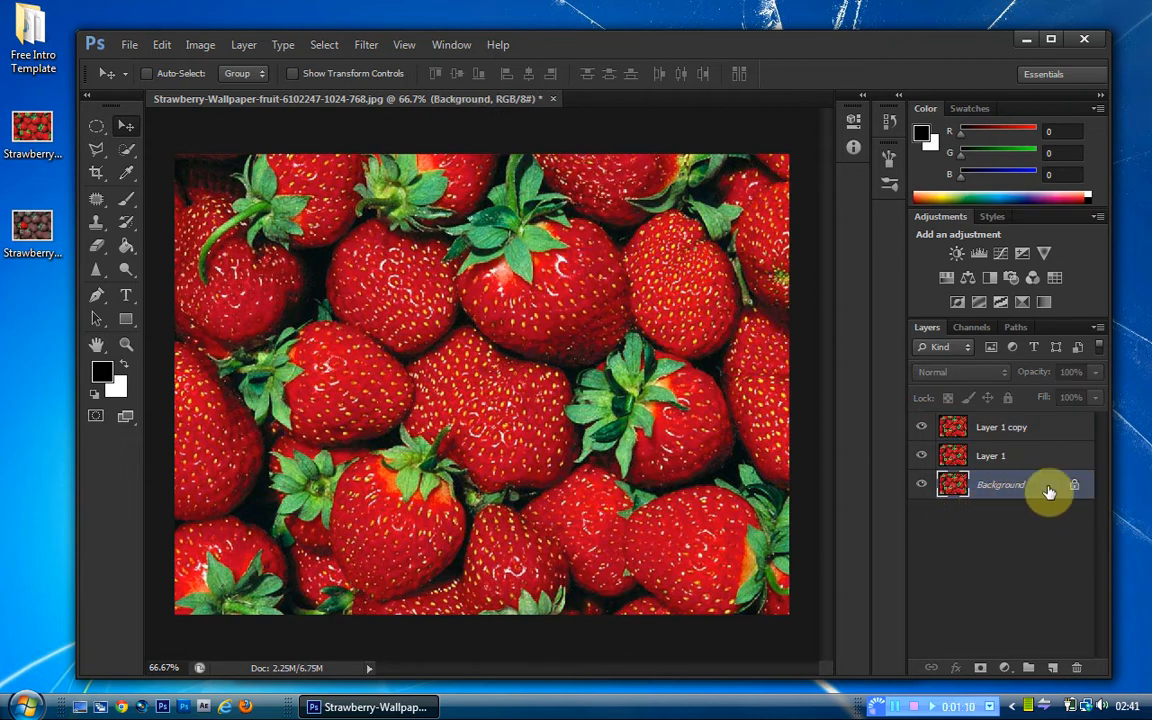
double_click(1016, 490)
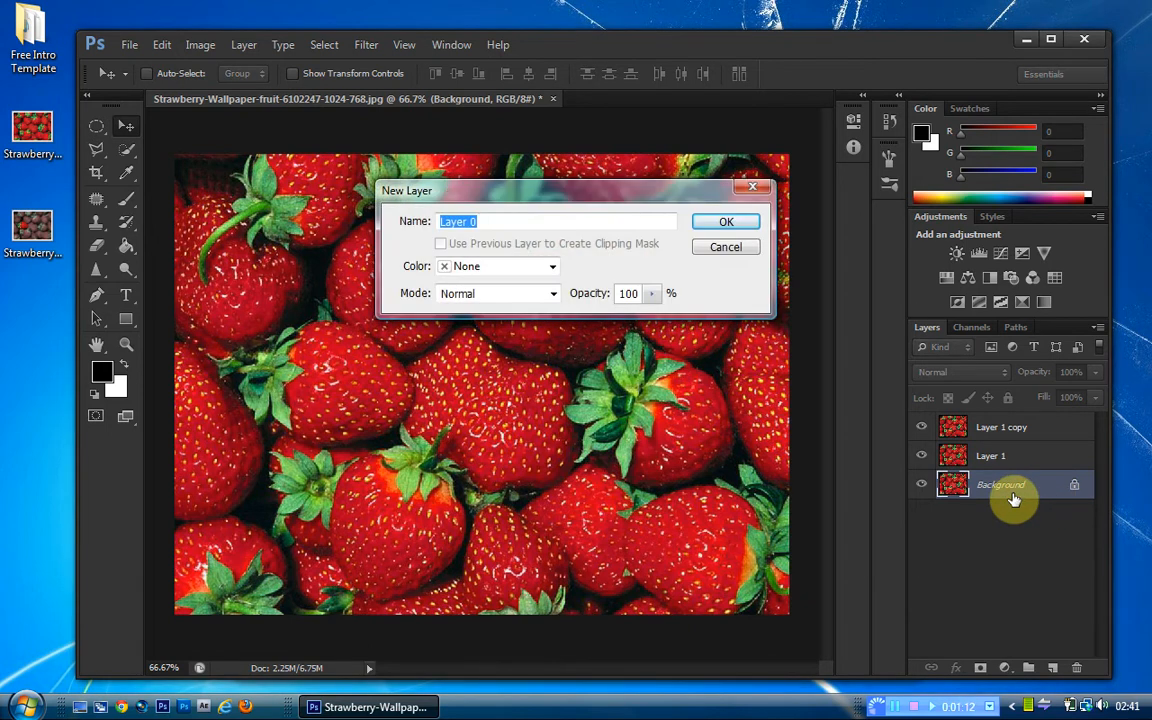
left_click(738, 226)
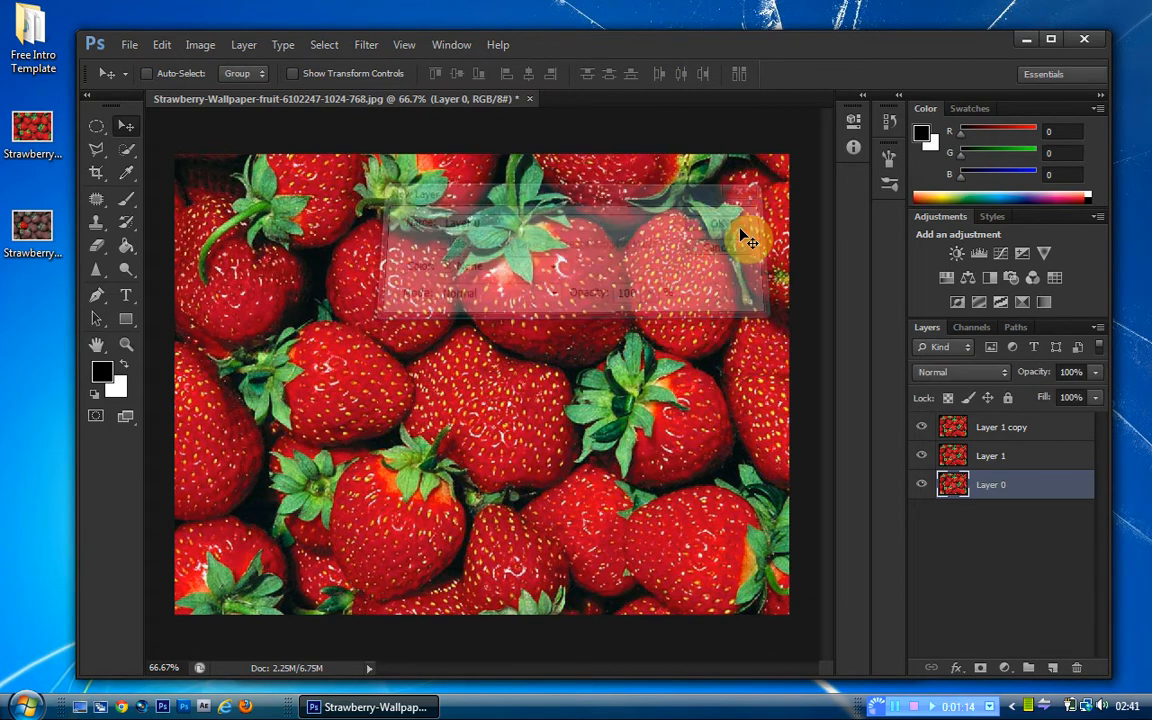
Hide Layer 0 and desaturate Layer 1, the middle layer, to black and white
left_click(1041, 460)
left_click(1086, 428)
left_click(1056, 465)
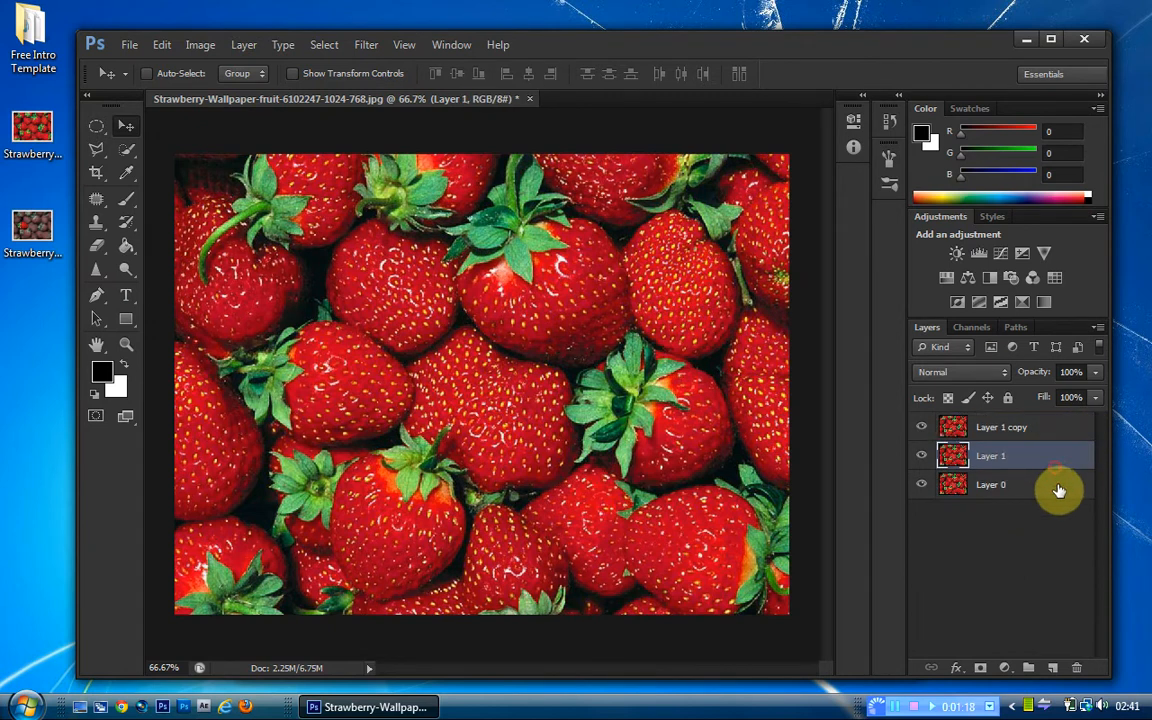
left_click(1058, 486)
left_click(920, 488)
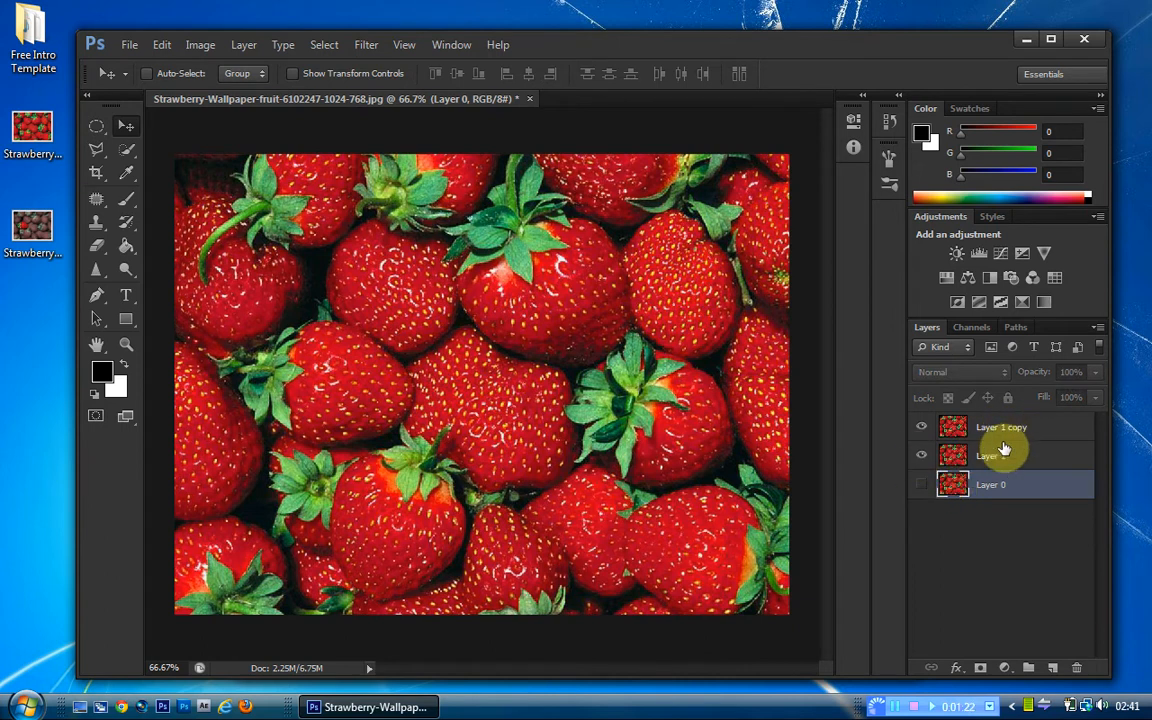
left_click(975, 457)
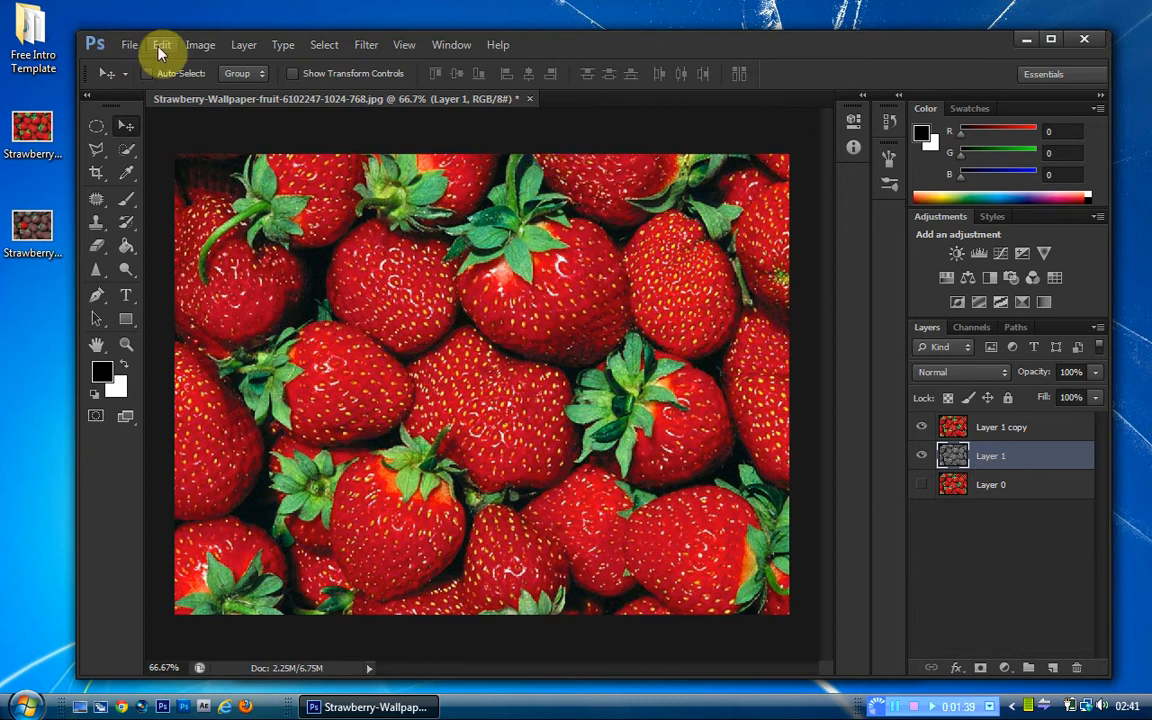
left_click(205, 48)
mouse_move(257, 90)
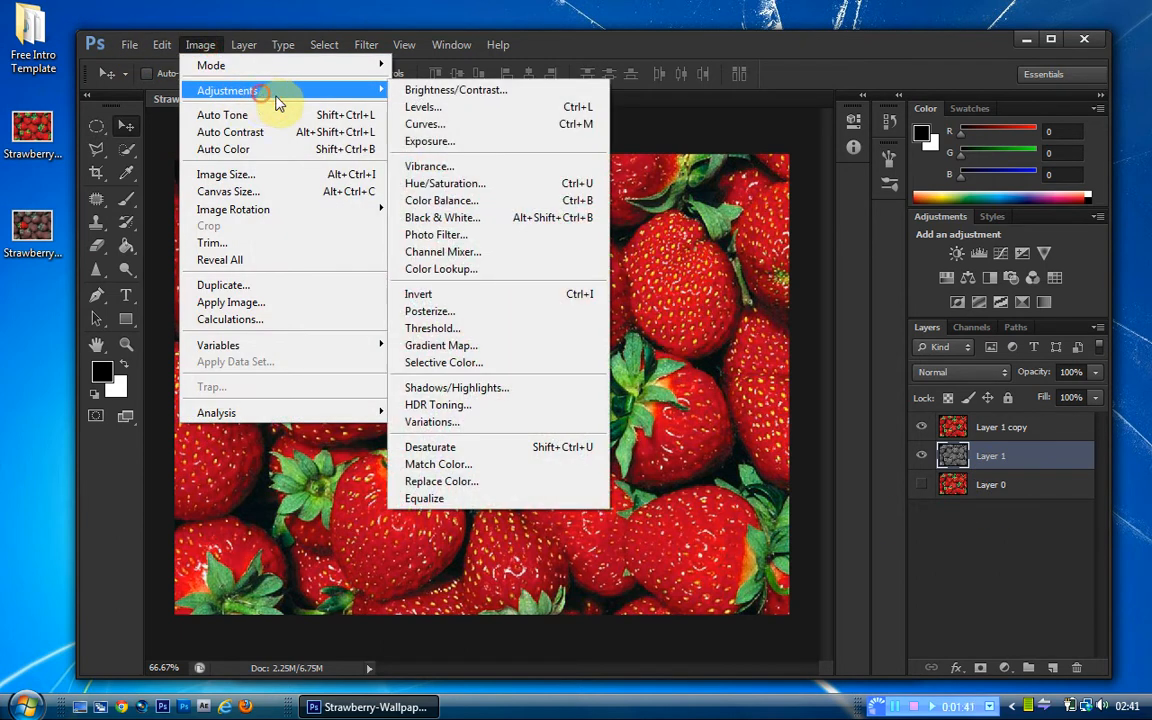
left_click(470, 184)
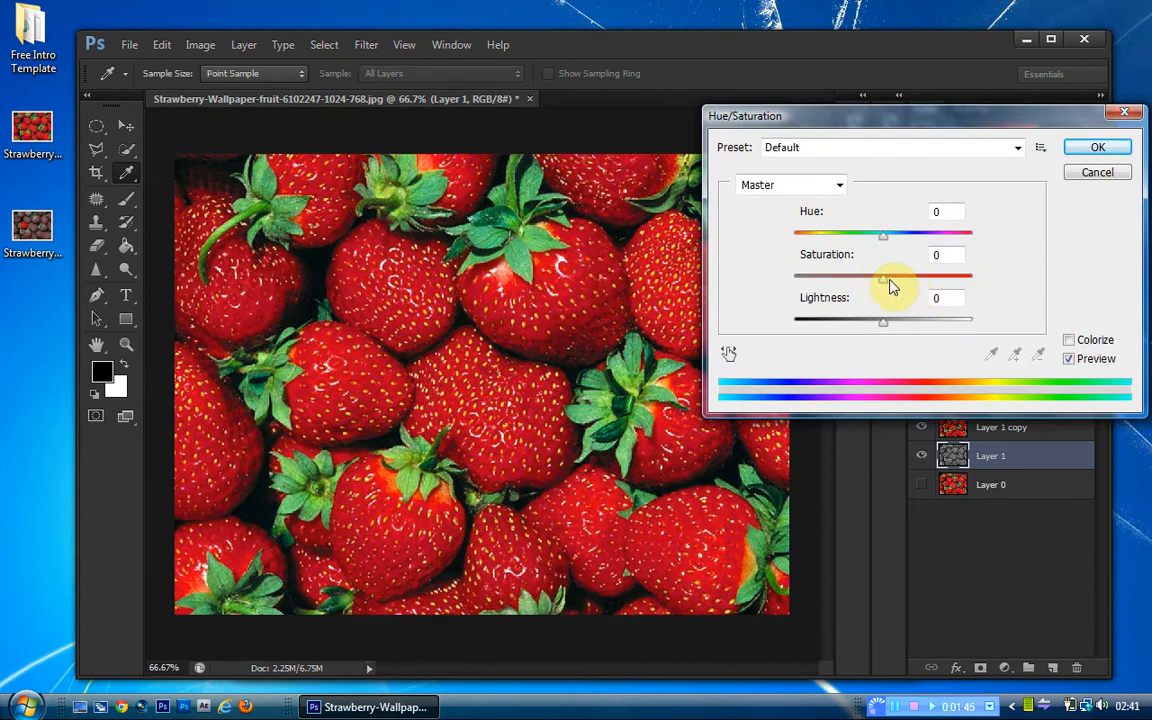
left_click_drag(888, 280, 802, 280)
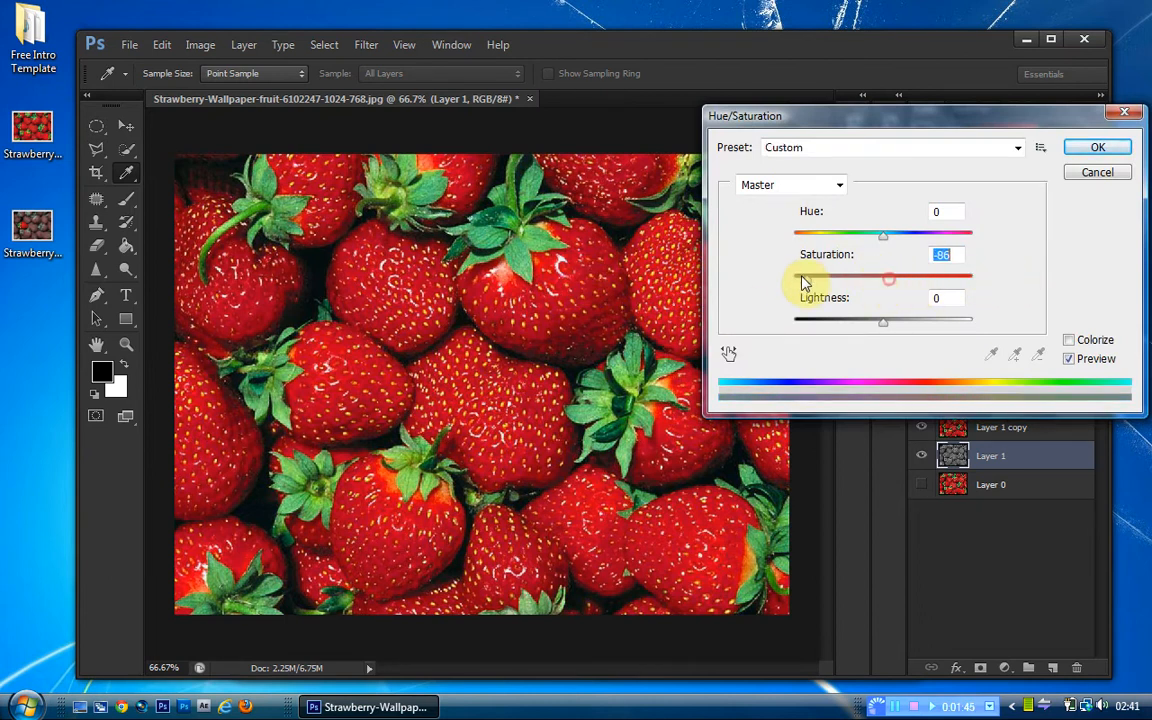
left_click(1095, 174)
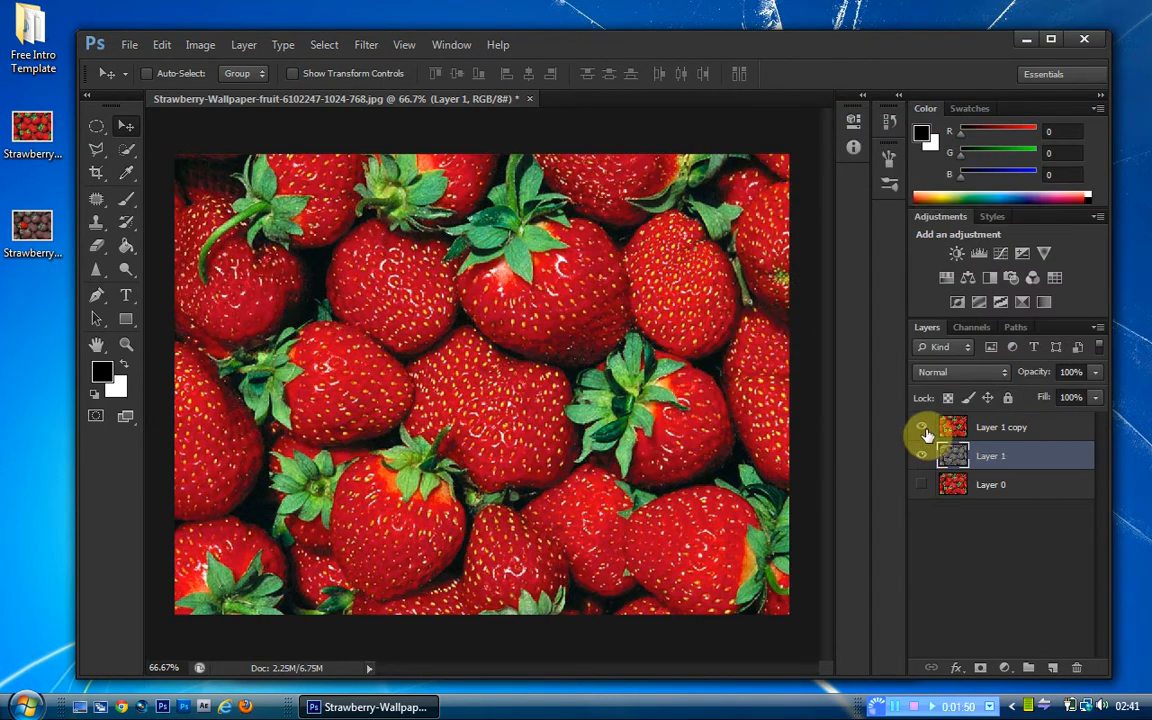
Toggle the visibility of Layer 1 copy to compare the colour image with the desaturated layer beneath it
left_click(924, 429)
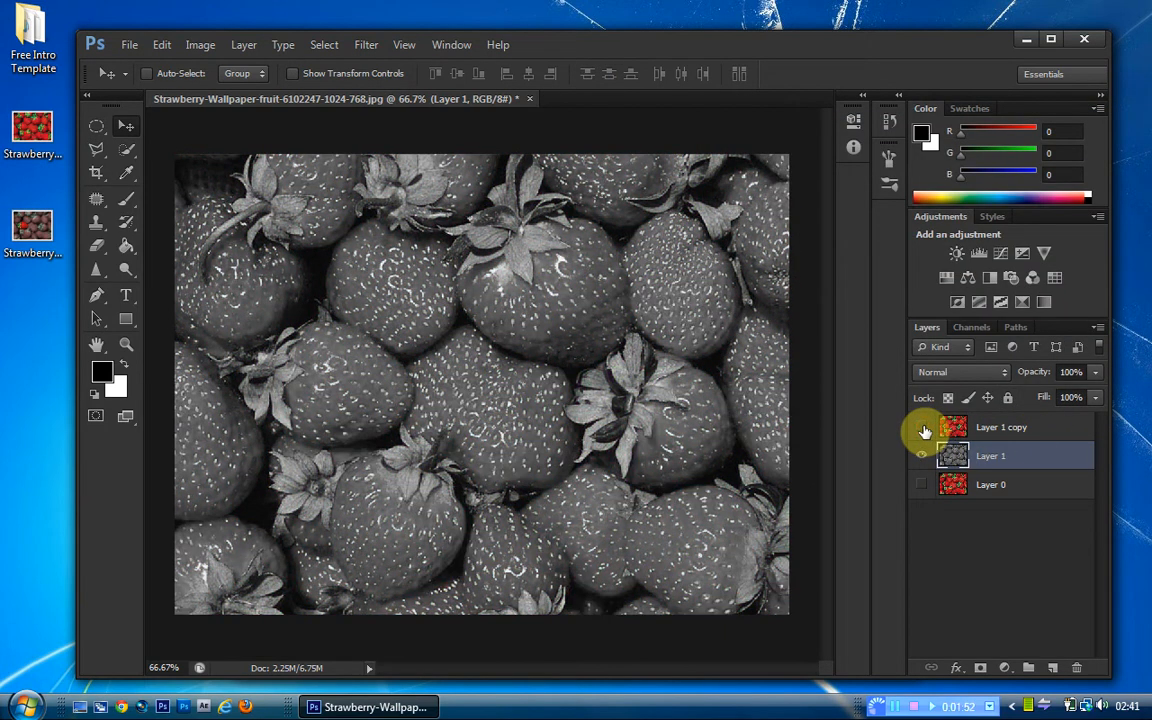
left_click(924, 431)
left_click(924, 431)
left_click(924, 429)
Erase the right half of Layer 1 copy with a 70 px Eraser to expose the grayscale layer
left_click(1028, 432)
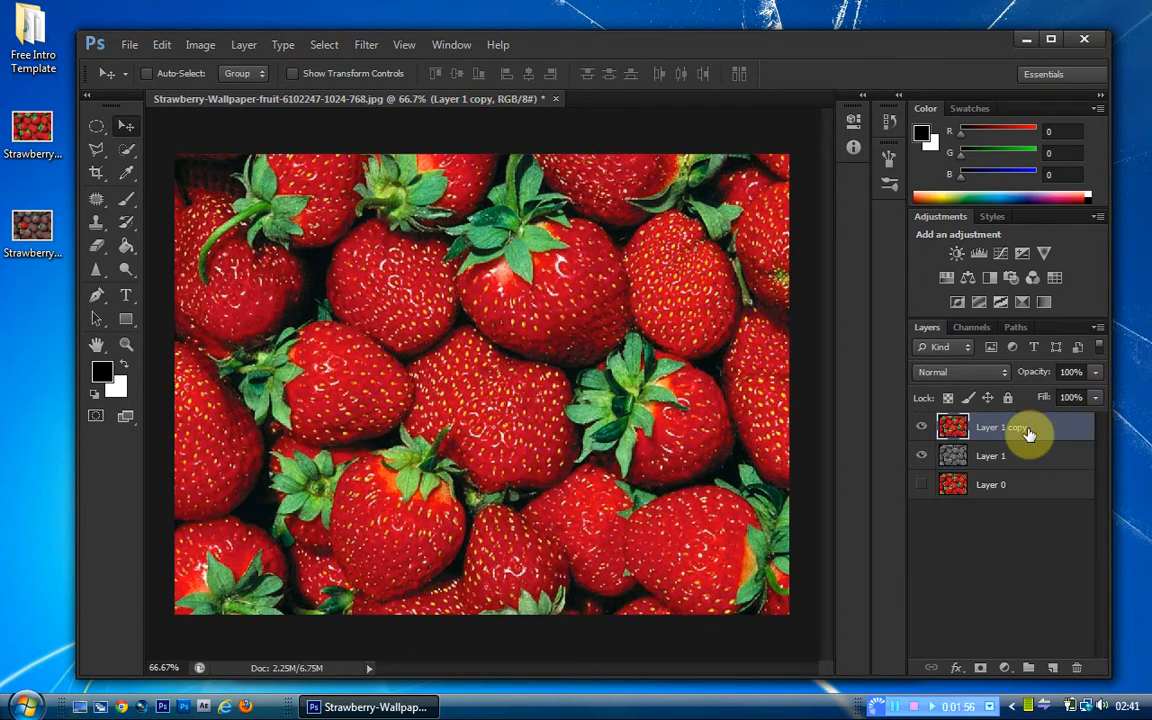
left_click(97, 244)
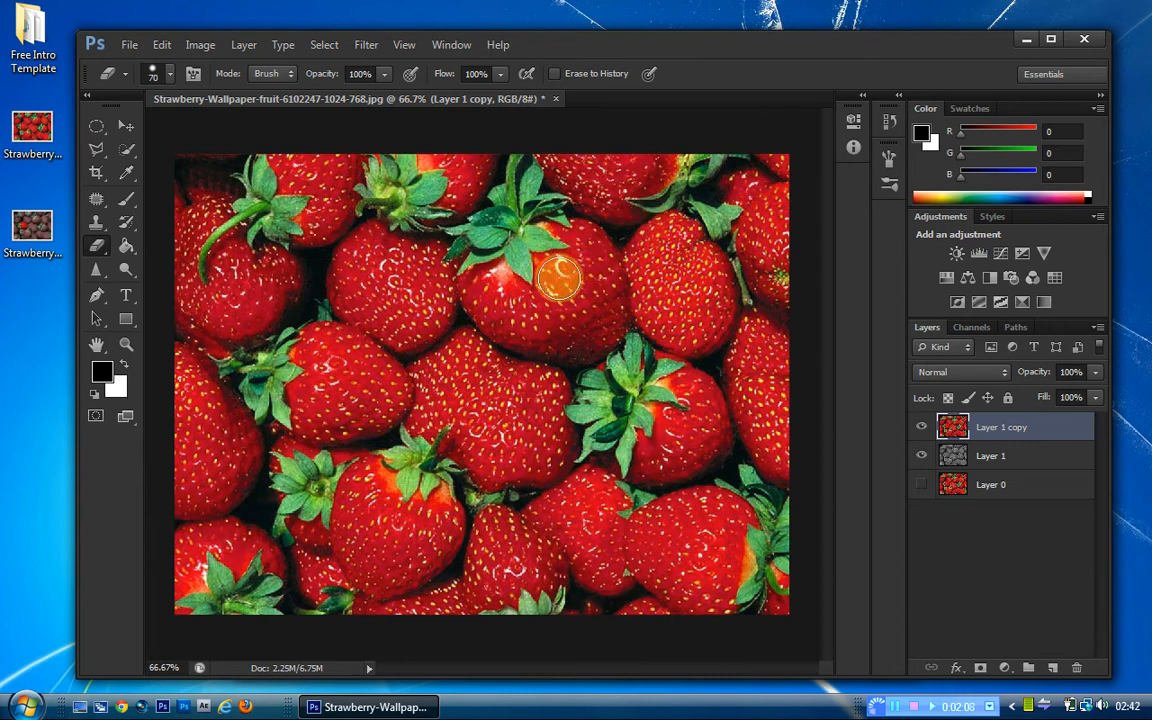
mouse_move(520, 230)
left_mouse_down()
mouse_move(570, 374)
mouse_move(572, 420)
left_mouse_up()
mouse_move(586, 100)
left_mouse_down()
mouse_move(594, 585)
mouse_move(544, 709)
mouse_move(548, 399)
mouse_move(520, 67)
mouse_move(679, 478)
mouse_move(676, 599)
mouse_move(622, 406)
mouse_move(647, 52)
mouse_move(702, 185)
mouse_move(751, 571)
mouse_move(738, 108)
mouse_move(766, 149)
mouse_move(805, 622)
mouse_move(702, 550)
mouse_move(602, 234)
mouse_move(792, 161)
mouse_move(795, 370)
left_mouse_up()
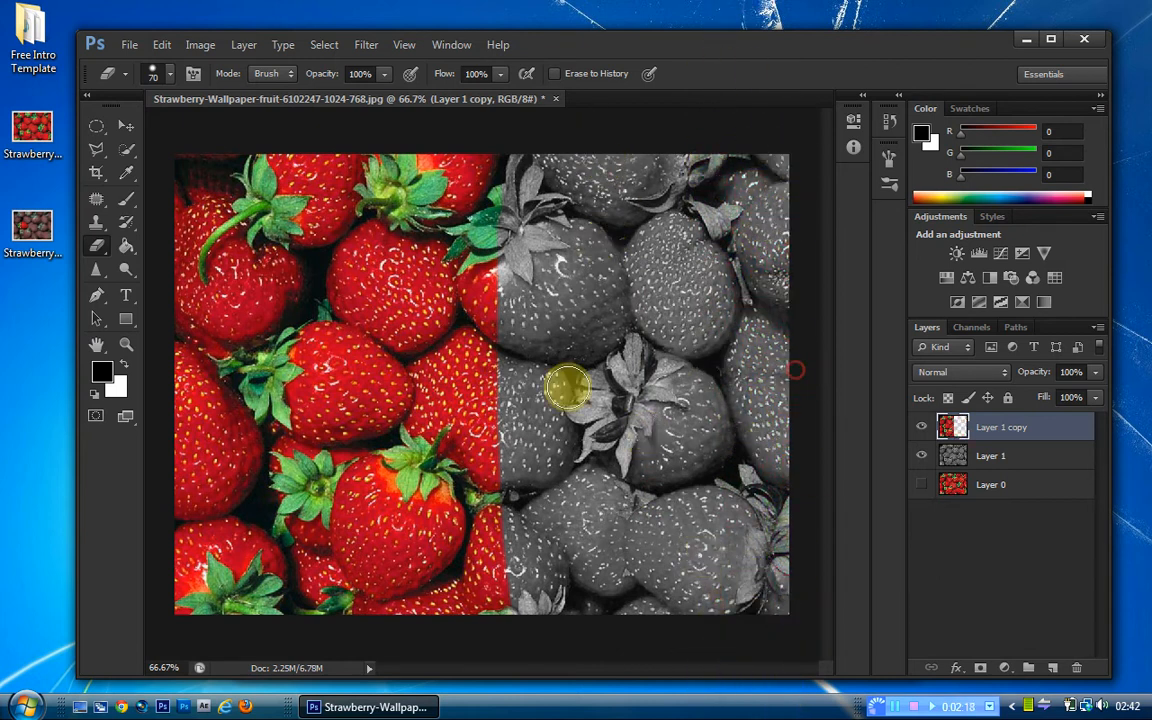
Set the Eraser brush hardness to 74%
left_click(160, 74)
left_click_drag(229, 178, 233, 178)
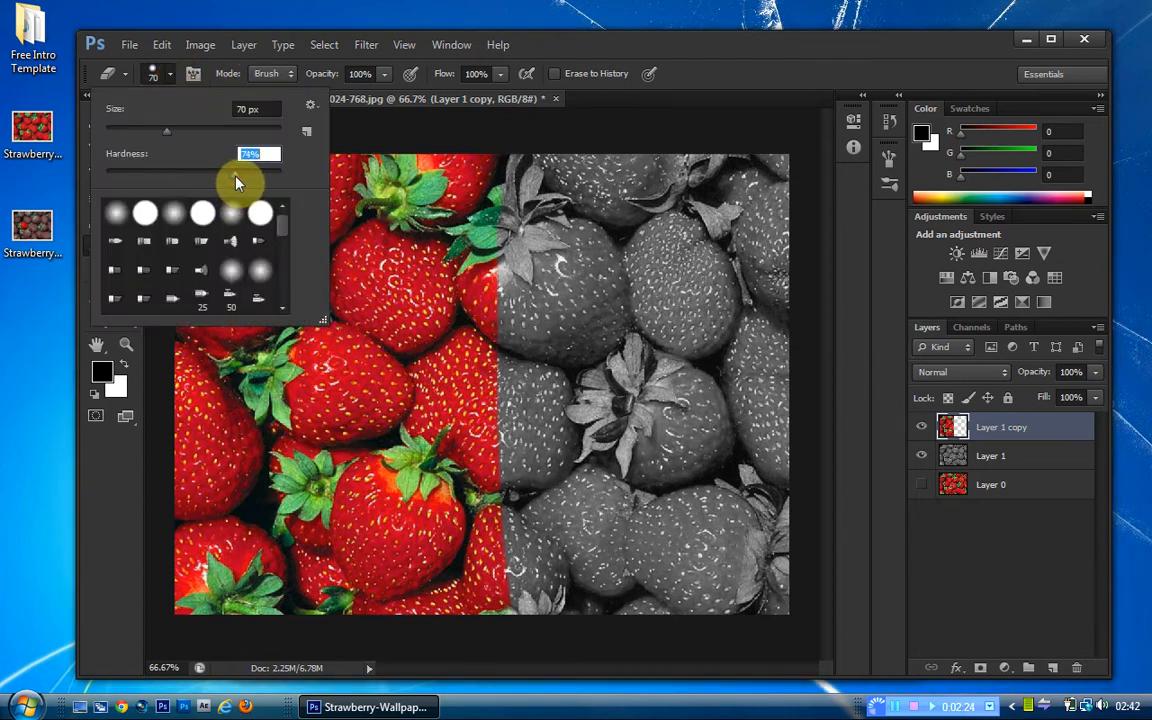
key("Return")
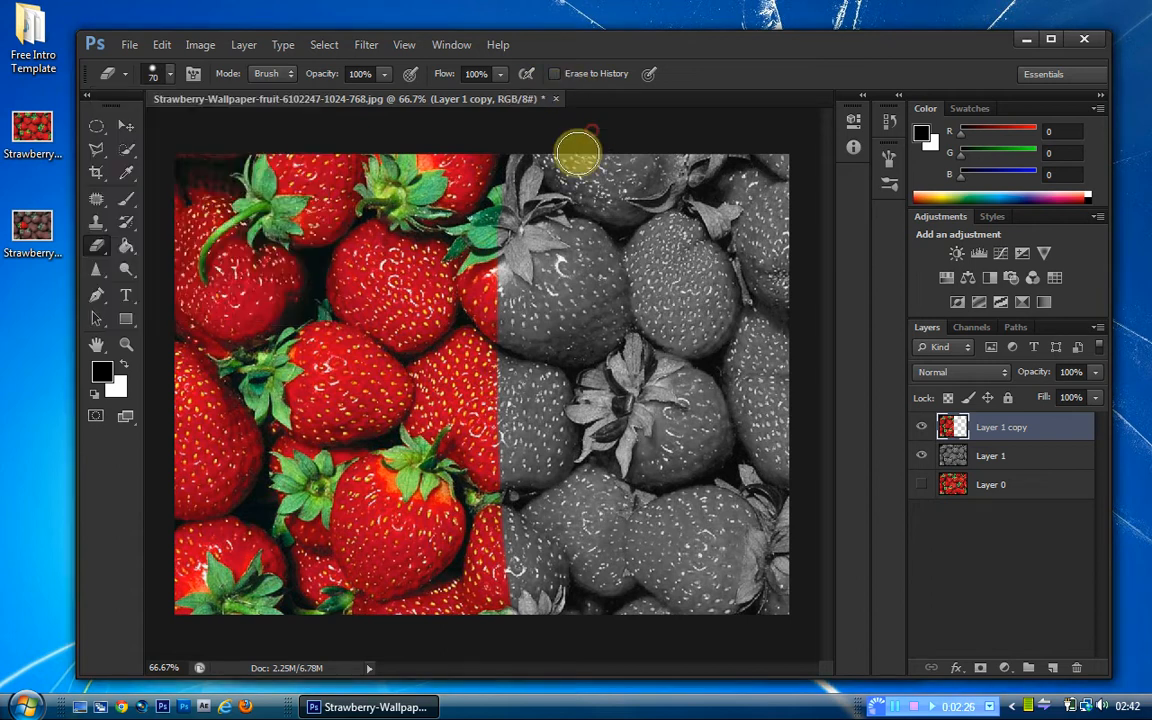
Erase colour along the upper right, right and lower edges of the centre-left strawberry on Layer 1 copy, using 45 px and 25 px Eraser sizes
left_click(126, 345)
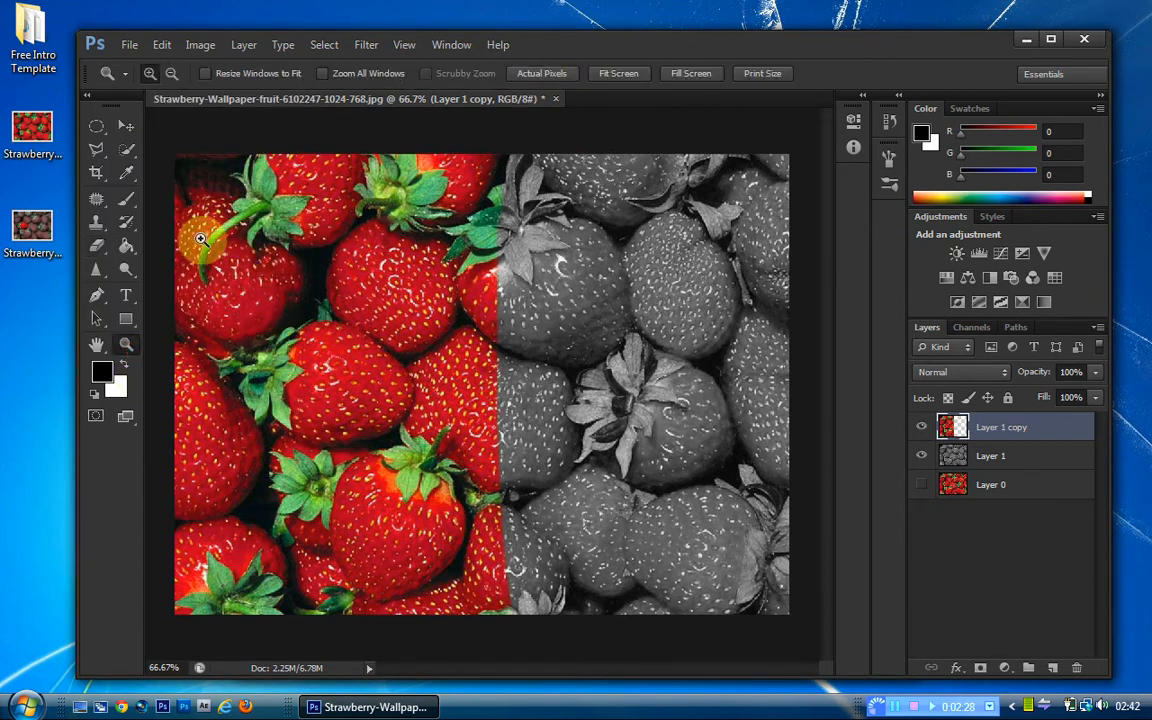
left_click_drag(205, 241, 464, 489)
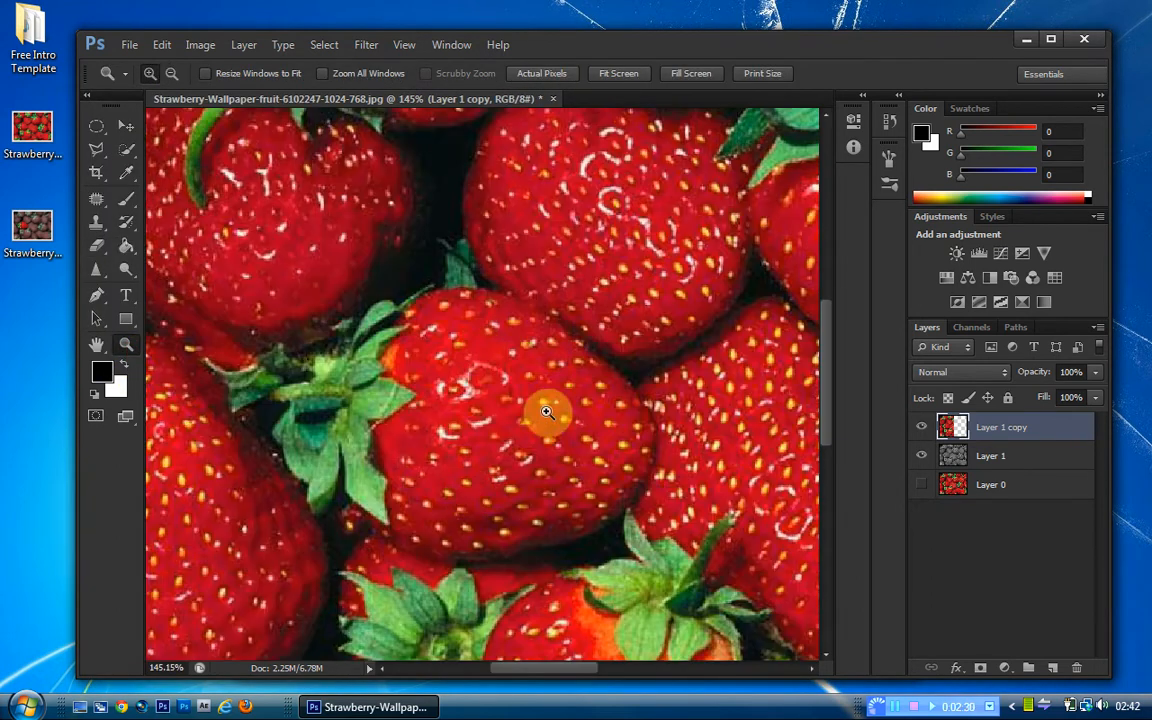
right_click(446, 441)
left_click(506, 452)
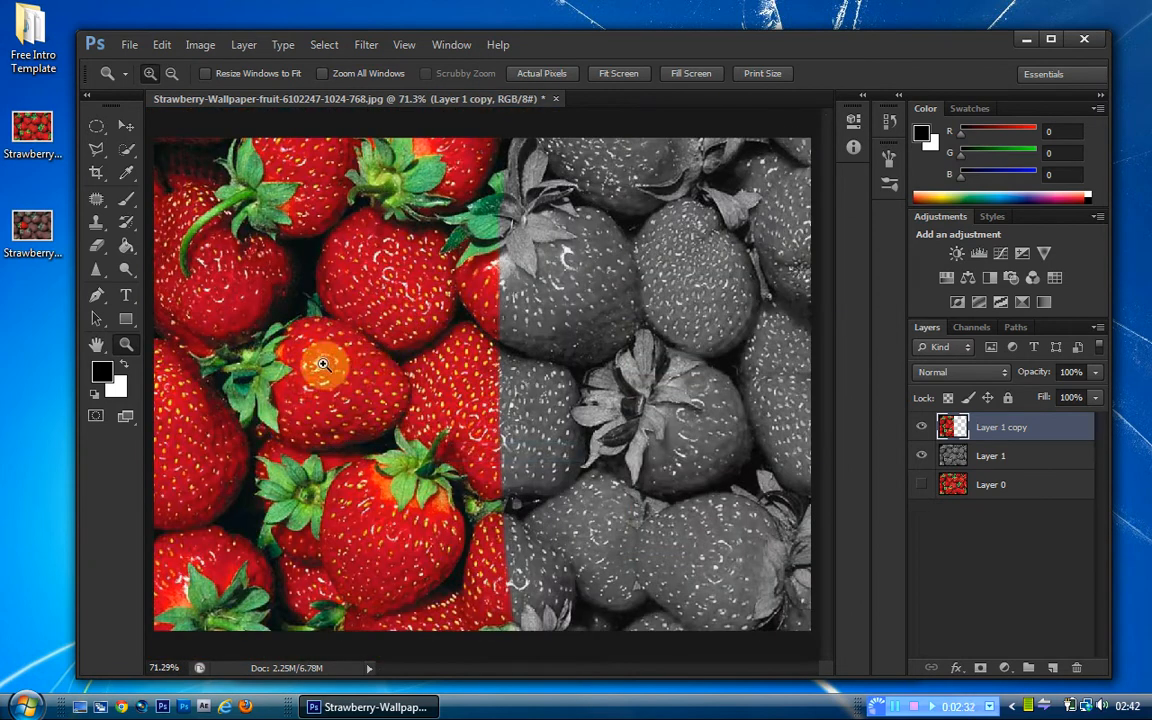
left_click_drag(226, 288, 471, 501)
right_click(418, 326)
left_click(445, 340)
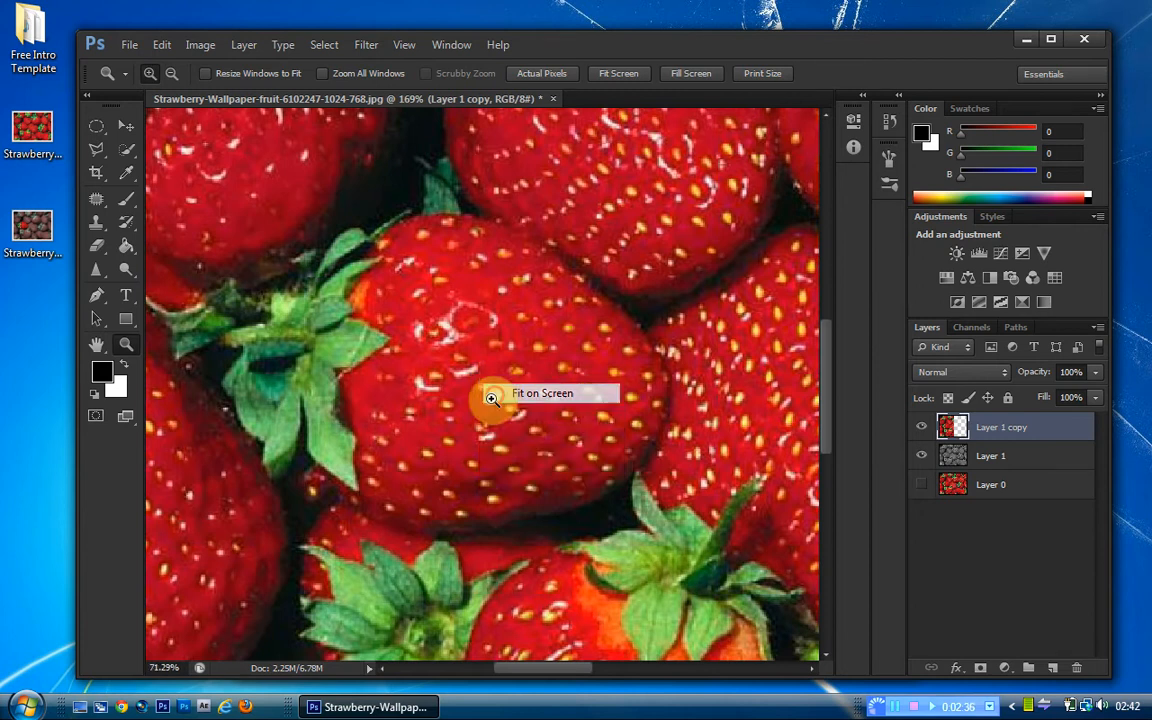
left_click_drag(243, 270, 520, 430)
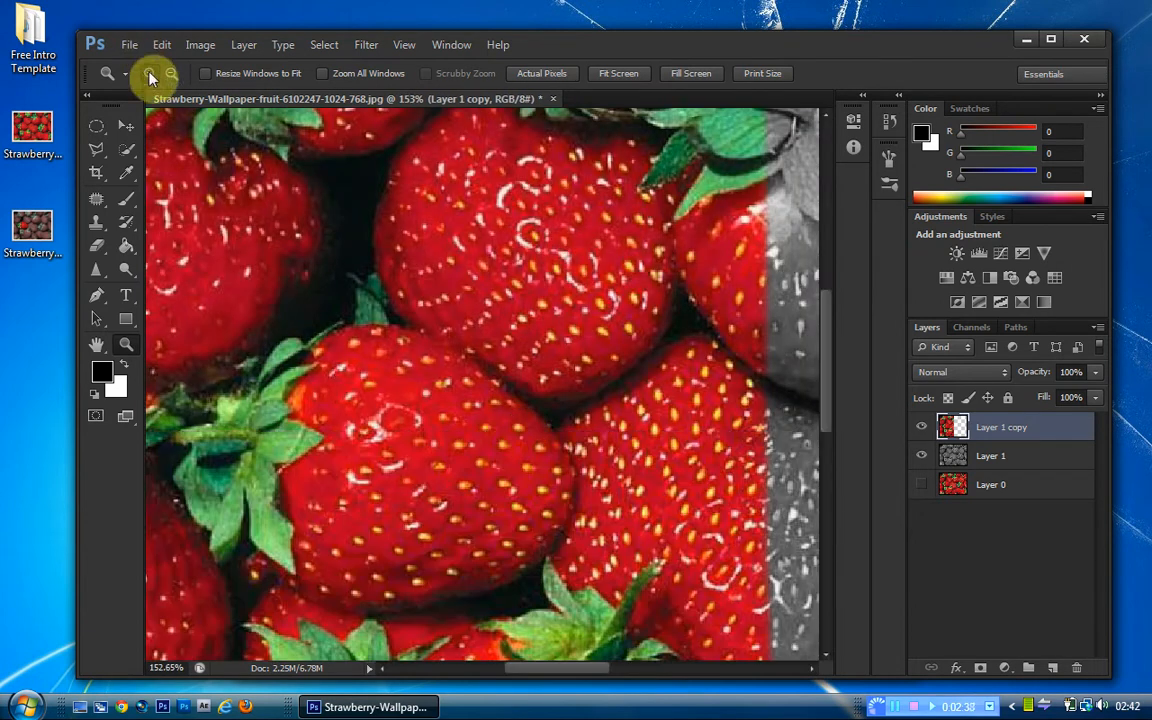
left_click(97, 247)
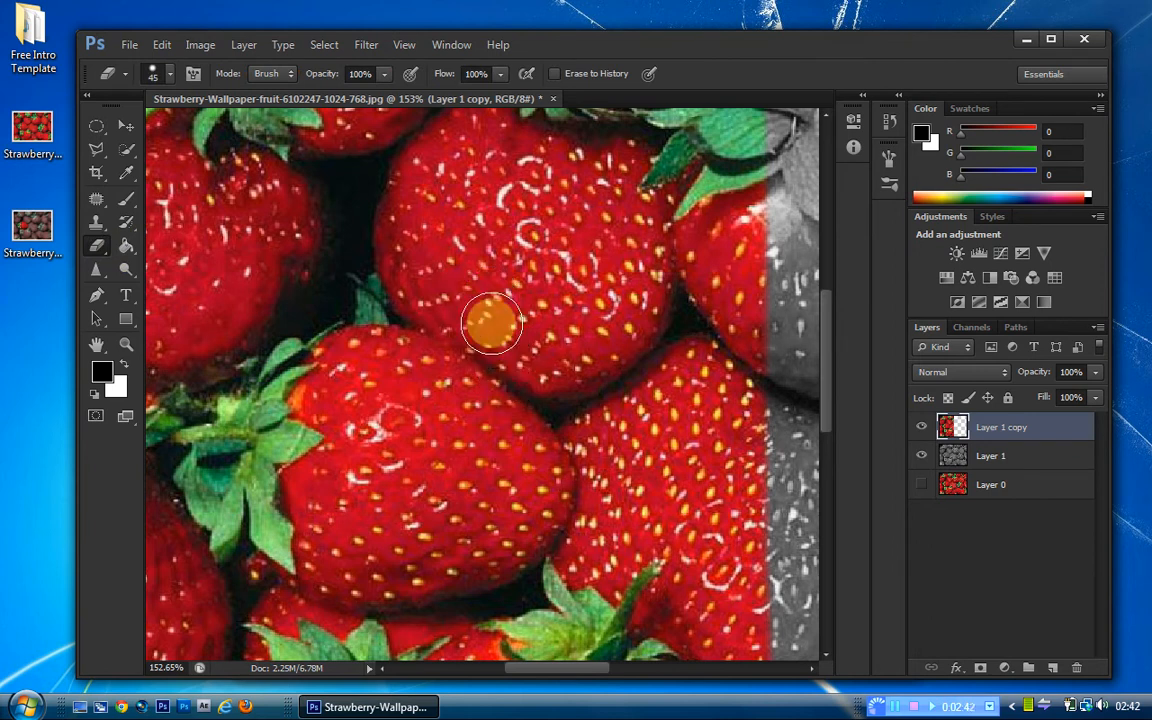
mouse_move(489, 320)
left_mouse_down()
mouse_move(606, 447)
mouse_move(581, 419)
mouse_move(611, 470)
mouse_move(608, 508)
mouse_move(604, 461)
mouse_move(608, 490)
mouse_move(570, 577)
mouse_move(509, 616)
mouse_move(395, 643)
mouse_move(238, 618)
mouse_move(278, 643)
mouse_move(243, 647)
mouse_move(263, 612)
mouse_move(278, 612)
mouse_move(250, 569)
mouse_move(235, 590)
mouse_move(197, 574)
mouse_move(191, 560)
mouse_move(207, 580)
mouse_move(175, 532)
mouse_move(199, 573)
left_mouse_up()
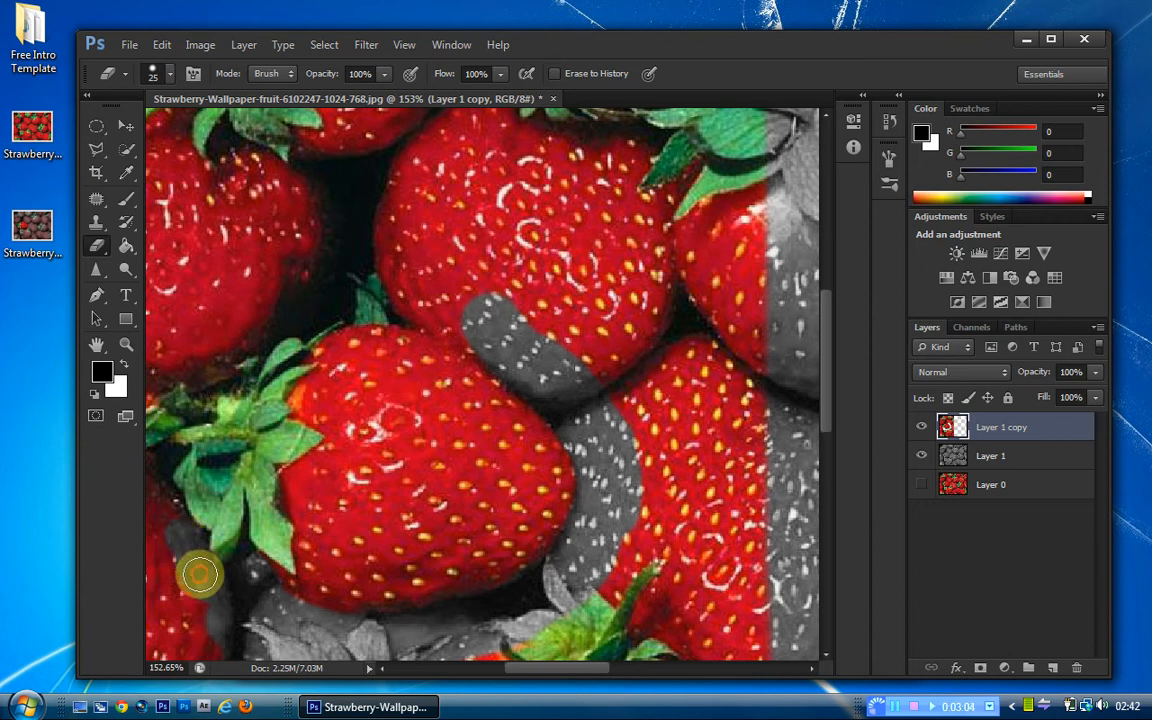
Erase colour around the strawberry's green leaves and along its upper edge on Layer 1 copy with a 25 px Eraser
left_click_drag(535, 667, 490, 664)
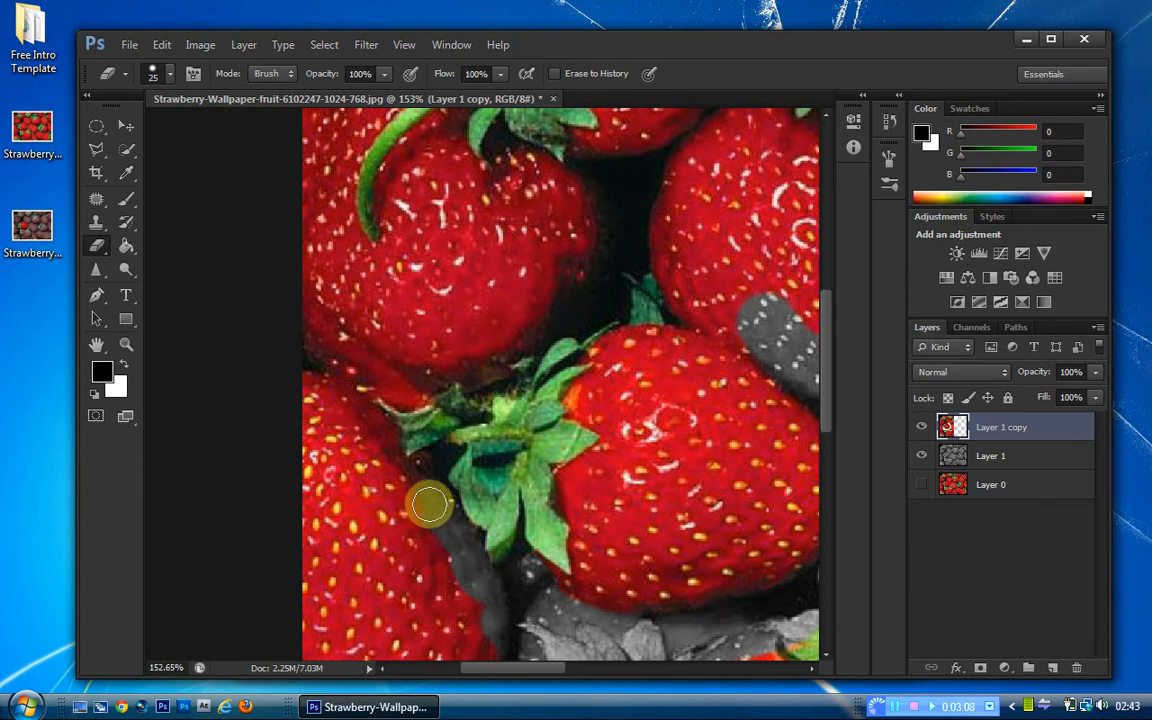
mouse_move(429, 505)
left_mouse_down()
mouse_move(433, 459)
mouse_move(415, 475)
mouse_move(389, 473)
mouse_move(385, 452)
mouse_move(401, 472)
mouse_move(389, 441)
mouse_move(360, 403)
mouse_move(369, 387)
mouse_move(413, 396)
mouse_move(450, 367)
mouse_move(483, 374)
mouse_move(504, 342)
mouse_move(497, 372)
mouse_move(554, 316)
mouse_move(609, 306)
mouse_move(761, 345)
left_mouse_up()
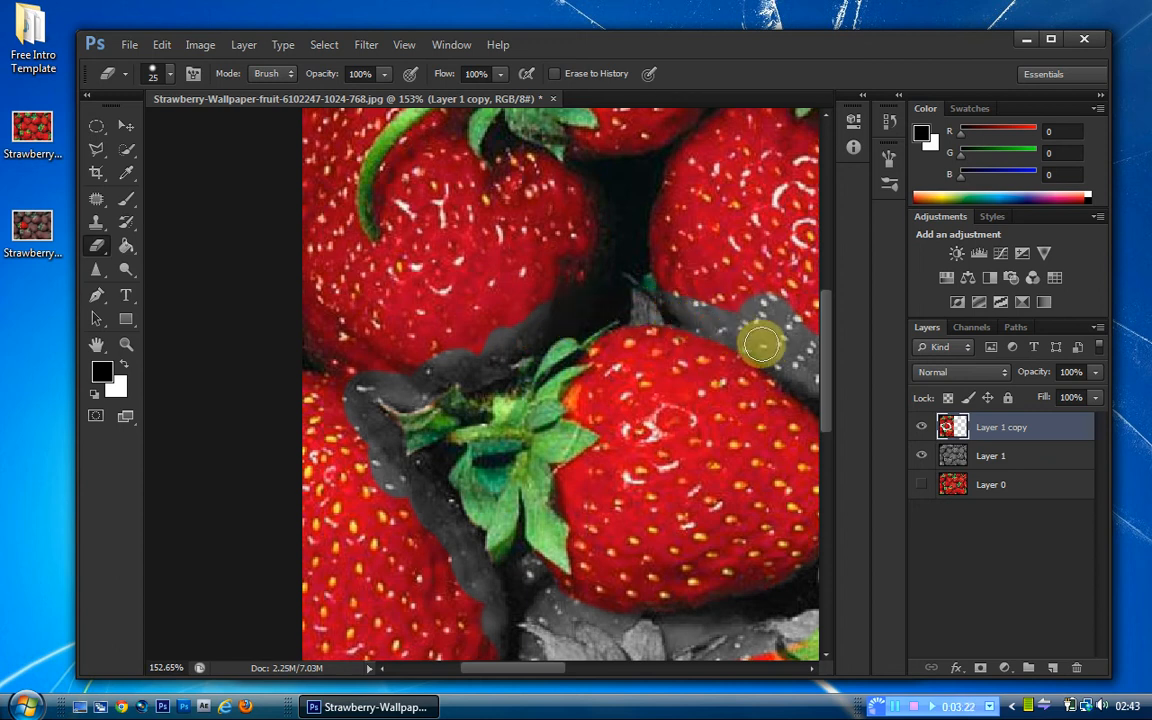
Erase the coloured area between the isolated strawberry and the grayscale half of Layer 1 copy with a 60 px Eraser
left_click(125, 345)
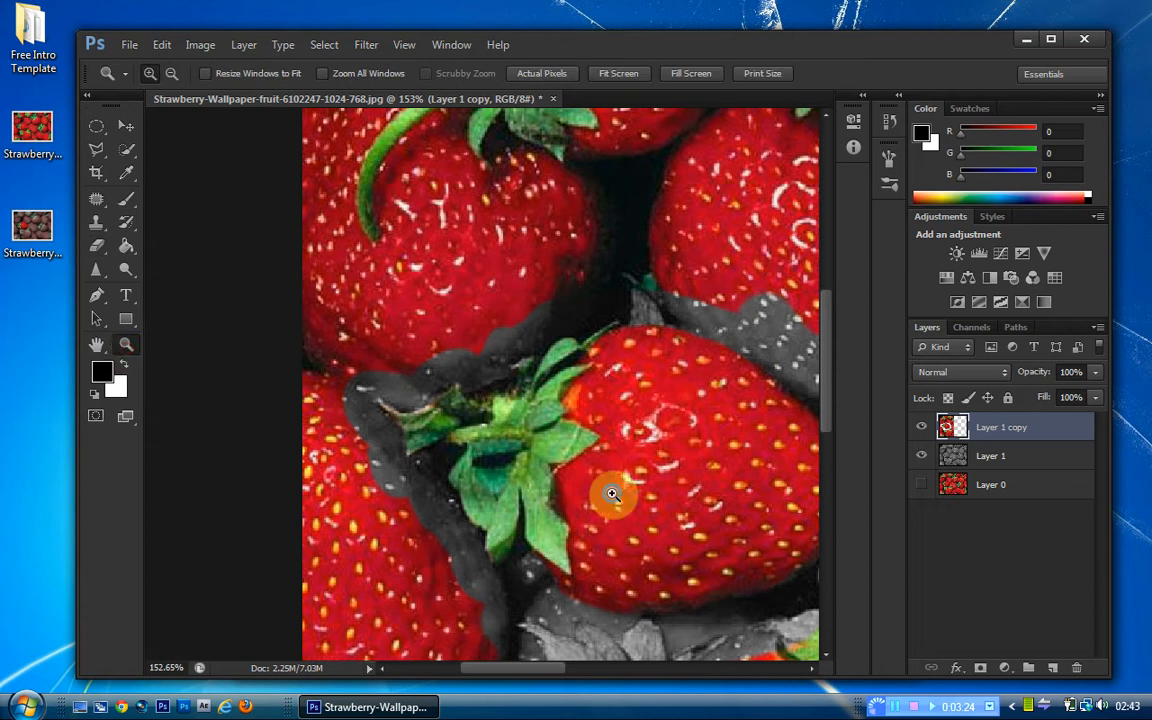
right_click(612, 494)
left_click(625, 507)
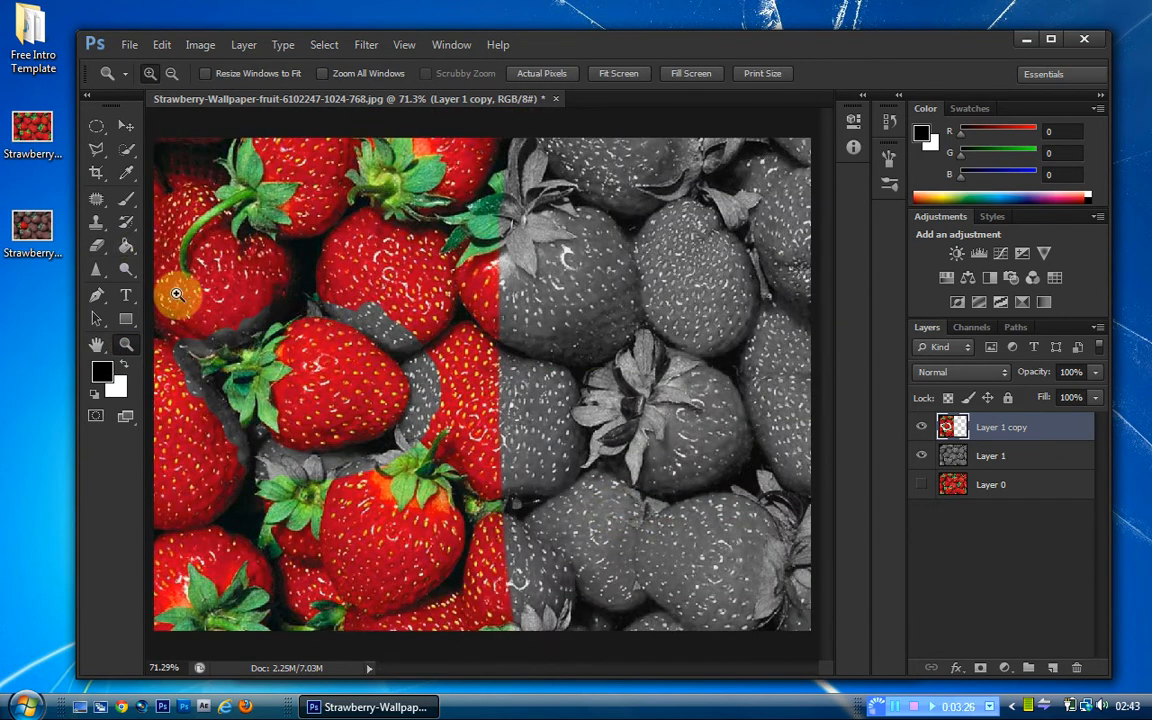
left_click(96, 245)
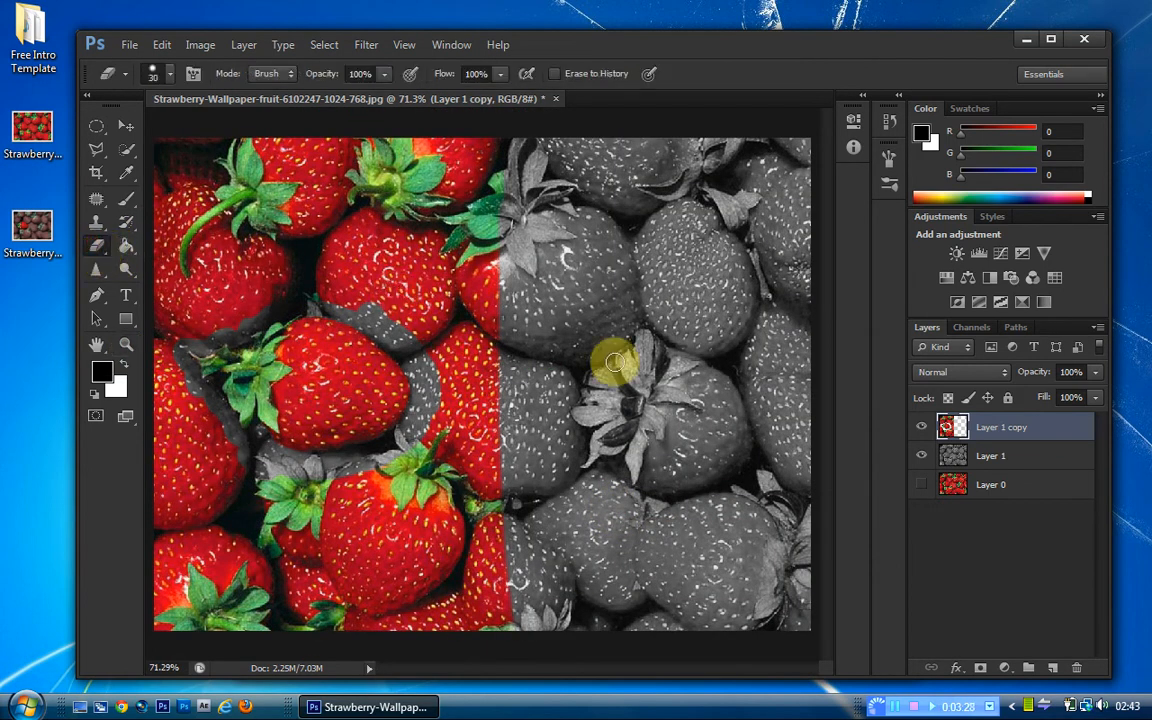
mouse_move(613, 362)
left_mouse_down()
mouse_move(460, 337)
mouse_move(437, 368)
mouse_move(483, 545)
mouse_move(489, 175)
left_mouse_up()
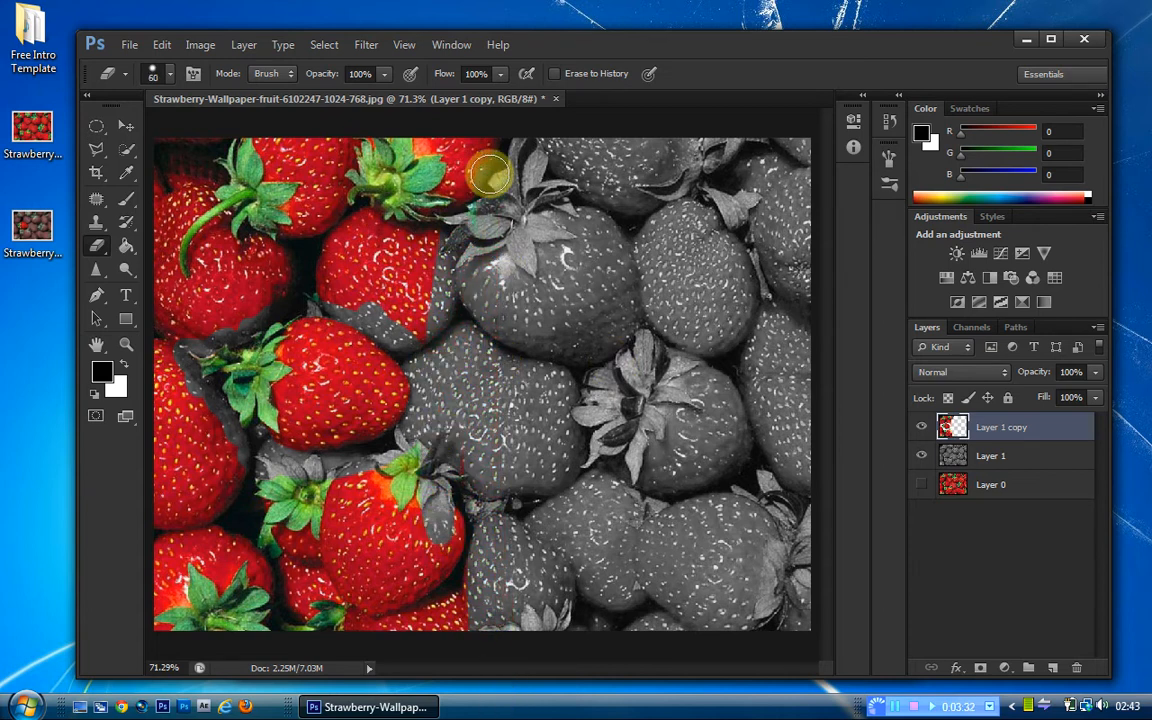
Try a 125 px Eraser on the upper-left strawberries of Layer 1 copy and undo the strokes
mouse_move(490, 175)
left_mouse_down()
mouse_move(433, 260)
mouse_move(455, 321)
mouse_move(331, 277)
mouse_move(187, 304)
mouse_move(149, 398)
mouse_move(152, 241)
mouse_move(267, 154)
mouse_move(312, 223)
mouse_move(372, 167)
mouse_move(424, 241)
mouse_move(541, 103)
mouse_move(389, 212)
mouse_move(521, 195)
mouse_move(438, 176)
mouse_move(505, 160)
left_mouse_up()
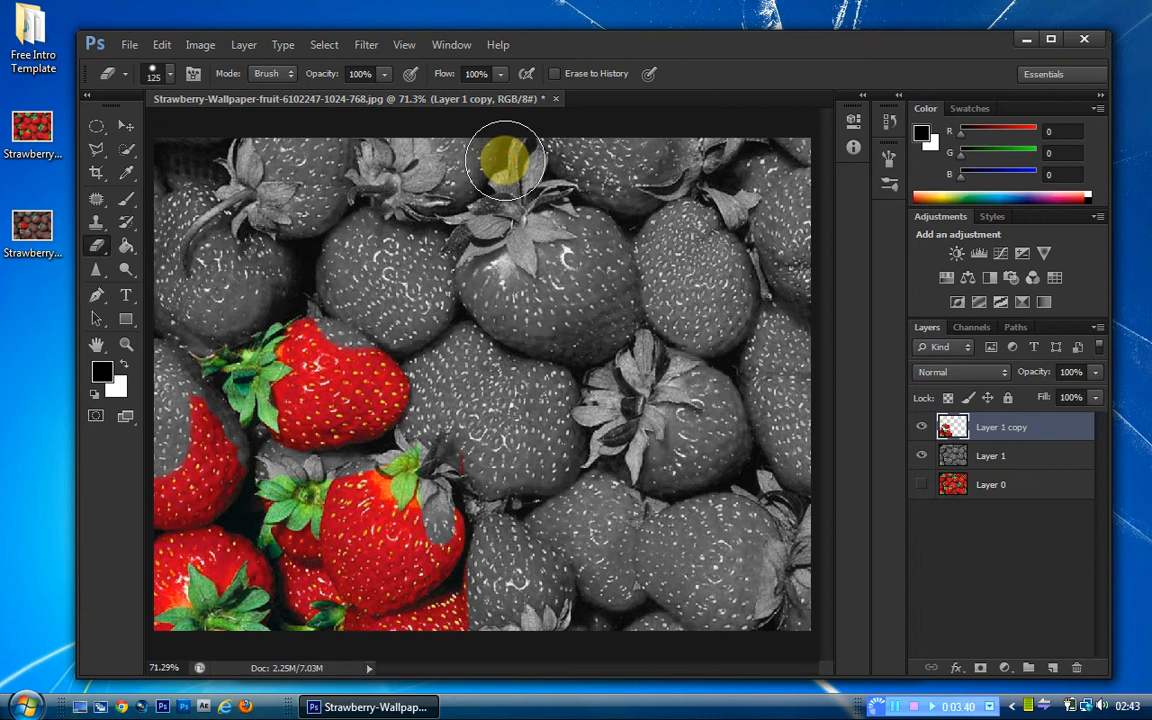
key("ctrl+z")
mouse_move(453, 275)
left_mouse_down()
mouse_move(242, 228)
mouse_move(160, 299)
mouse_move(173, 26)
mouse_move(176, 256)
mouse_move(230, 127)
mouse_move(246, 180)
mouse_move(506, 201)
mouse_move(326, 155)
mouse_move(443, 232)
mouse_move(496, 170)
left_mouse_up()
key("ctrl+z")
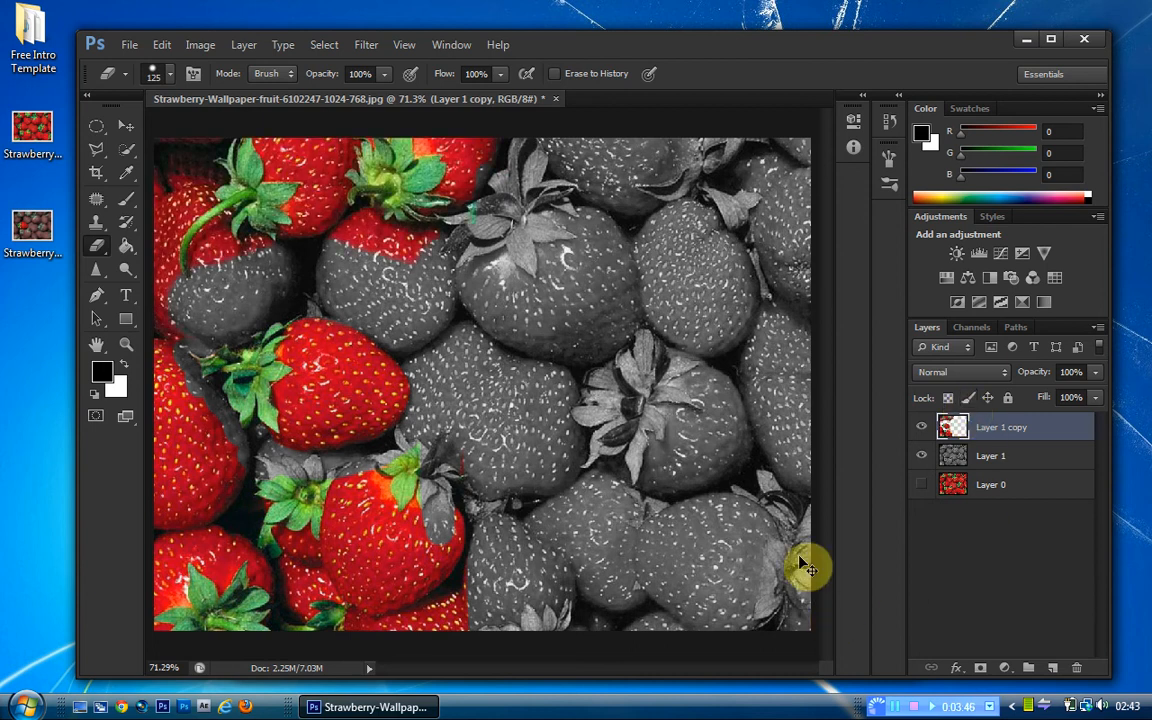
key("ctrl+z")
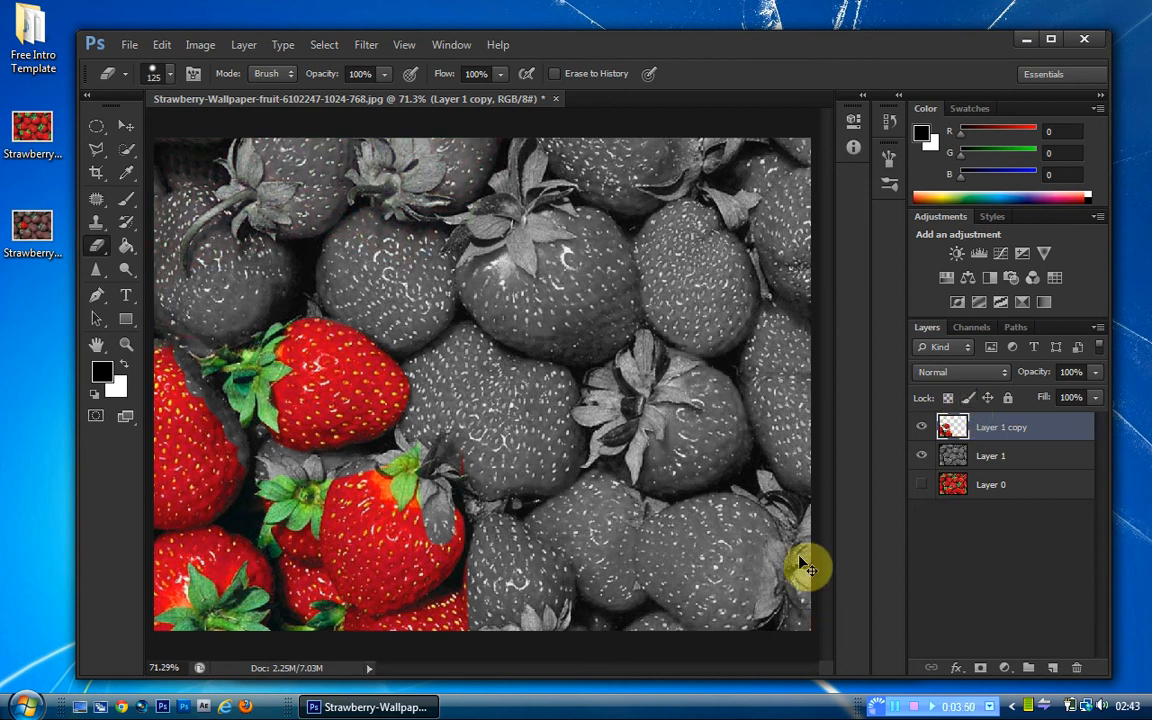
key("ctrl+z")
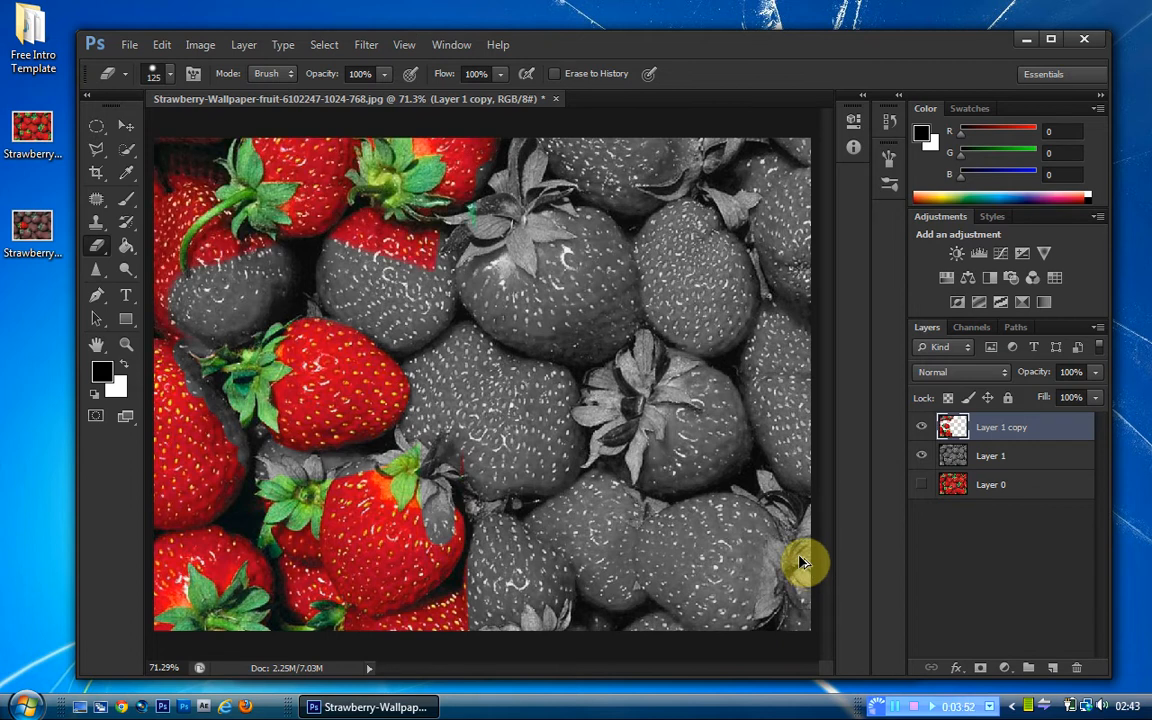
key("ctrl+alt+z")
key("ctrl+alt+z")
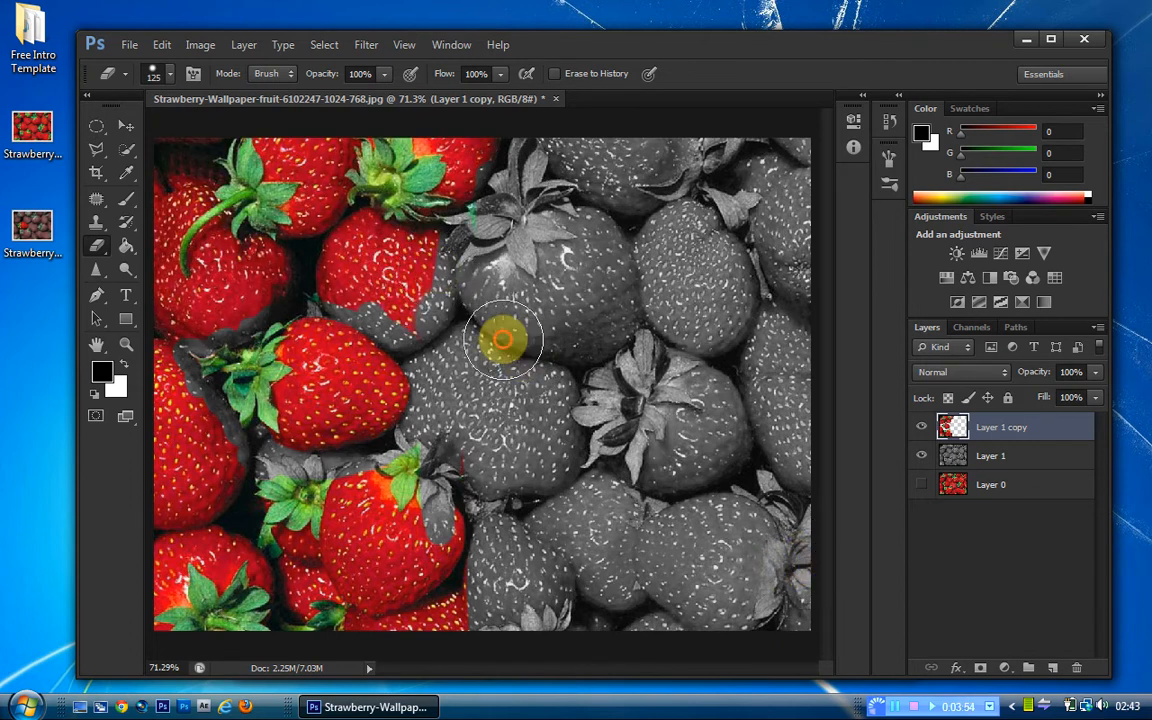
Erase all remaining coloured strawberries around the isolated one on Layer 1 copy with a 125 px Eraser
mouse_move(503, 340)
left_mouse_down()
mouse_move(368, 268)
mouse_move(305, 260)
mouse_move(170, 313)
mouse_move(176, 176)
mouse_move(172, 212)
mouse_move(212, 230)
mouse_move(263, 146)
mouse_move(237, 232)
mouse_move(354, 166)
mouse_move(327, 175)
mouse_move(412, 223)
mouse_move(365, 180)
mouse_move(430, 146)
mouse_move(393, 156)
mouse_move(474, 141)
mouse_move(376, 172)
mouse_move(344, 214)
mouse_move(285, 198)
left_mouse_up()
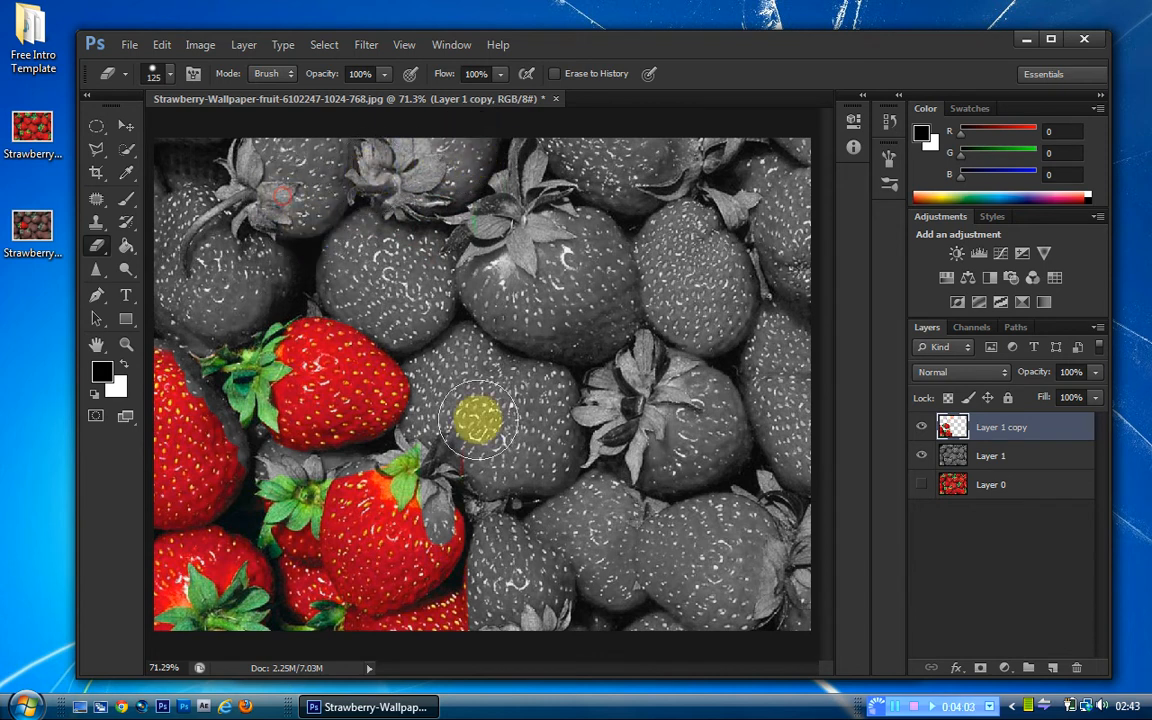
mouse_move(478, 421)
left_mouse_down()
mouse_move(357, 519)
mouse_move(412, 494)
mouse_move(365, 491)
mouse_move(477, 560)
mouse_move(473, 620)
mouse_move(334, 595)
mouse_move(347, 559)
mouse_move(310, 520)
mouse_move(324, 534)
mouse_move(291, 519)
mouse_move(160, 345)
mouse_move(201, 522)
mouse_move(153, 381)
mouse_move(297, 506)
mouse_move(271, 510)
mouse_move(238, 491)
mouse_move(146, 369)
mouse_move(168, 497)
mouse_move(152, 427)
mouse_move(201, 450)
mouse_move(192, 441)
mouse_move(211, 501)
mouse_move(220, 639)
mouse_move(192, 619)
mouse_move(336, 557)
mouse_move(227, 567)
mouse_move(230, 623)
mouse_move(360, 580)
left_mouse_up()
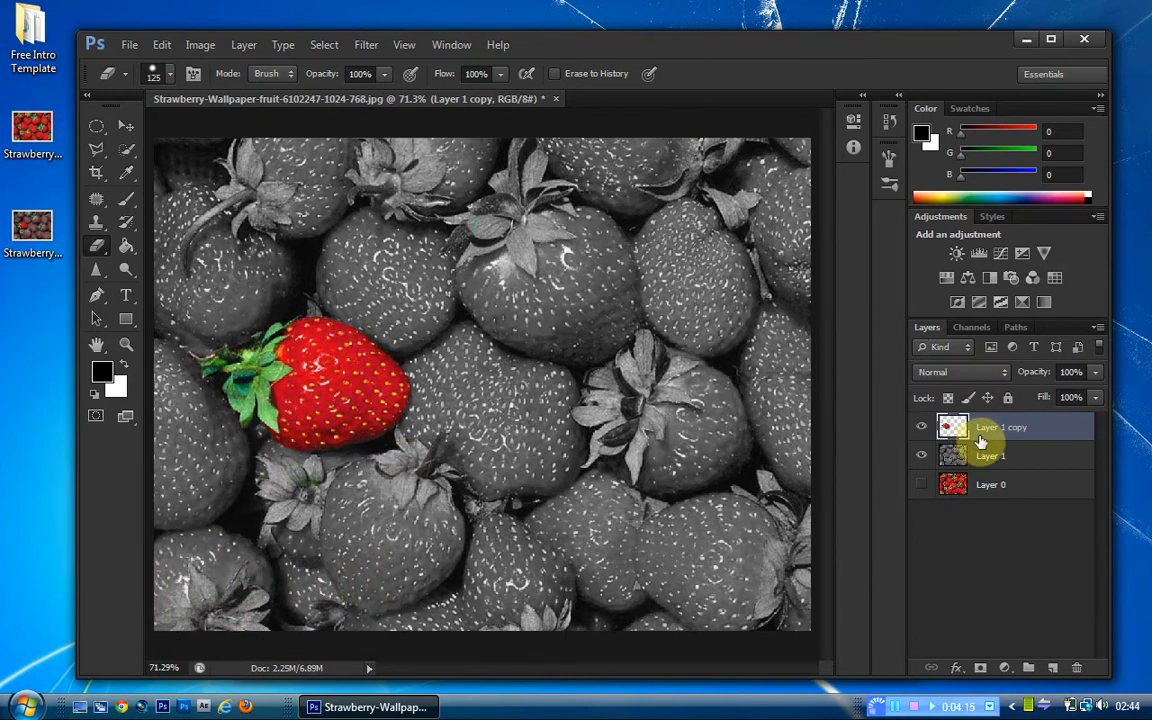
Duplicate Layer 1 copy and apply a Gaussian Blur with a 2.5 pixel radius to the original Layer 1 copy beneath
key("ctrl+j")
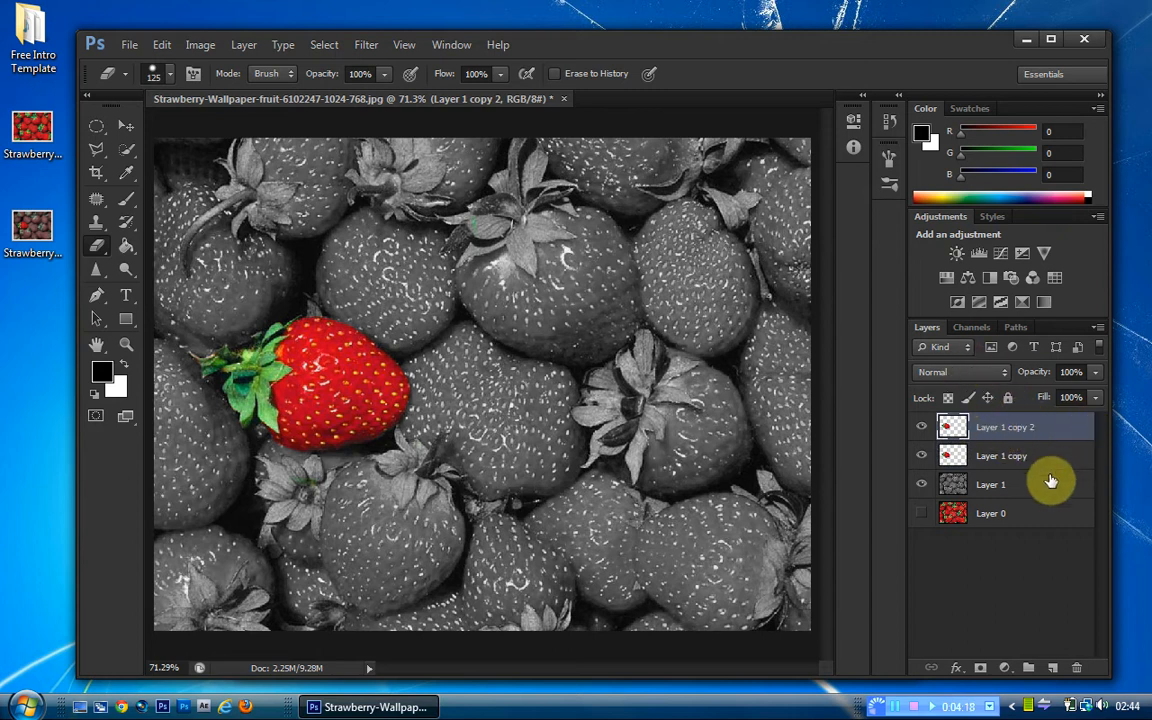
left_click(1045, 458)
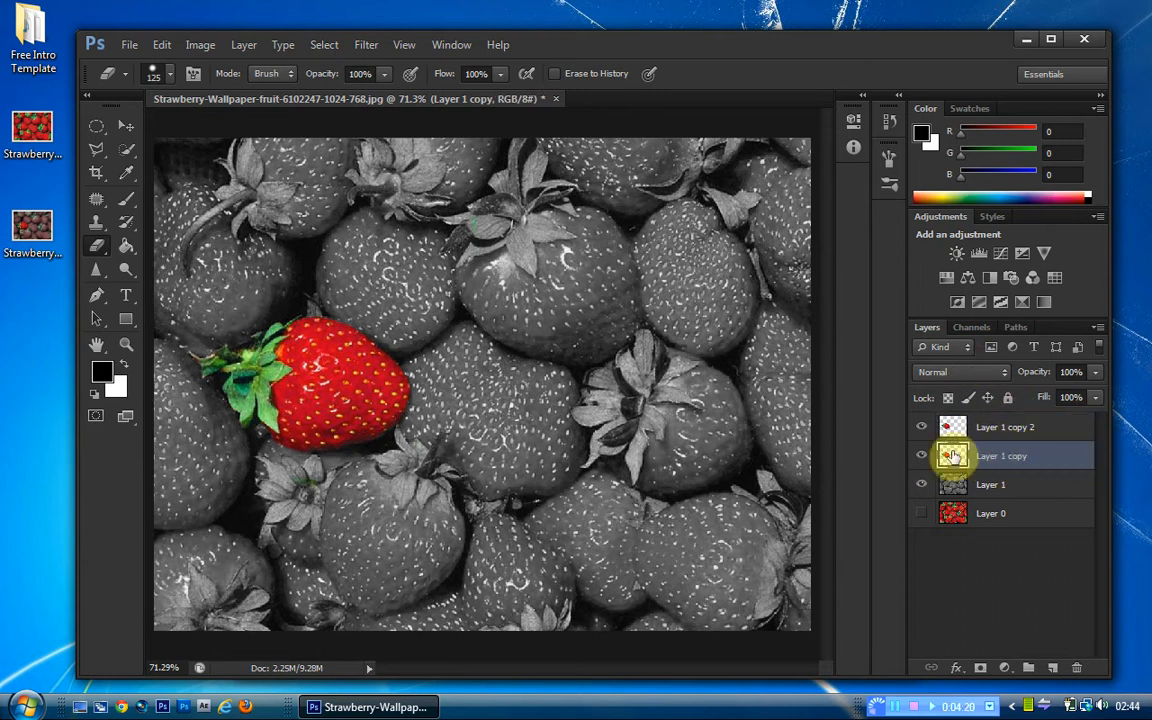
left_click(366, 44)
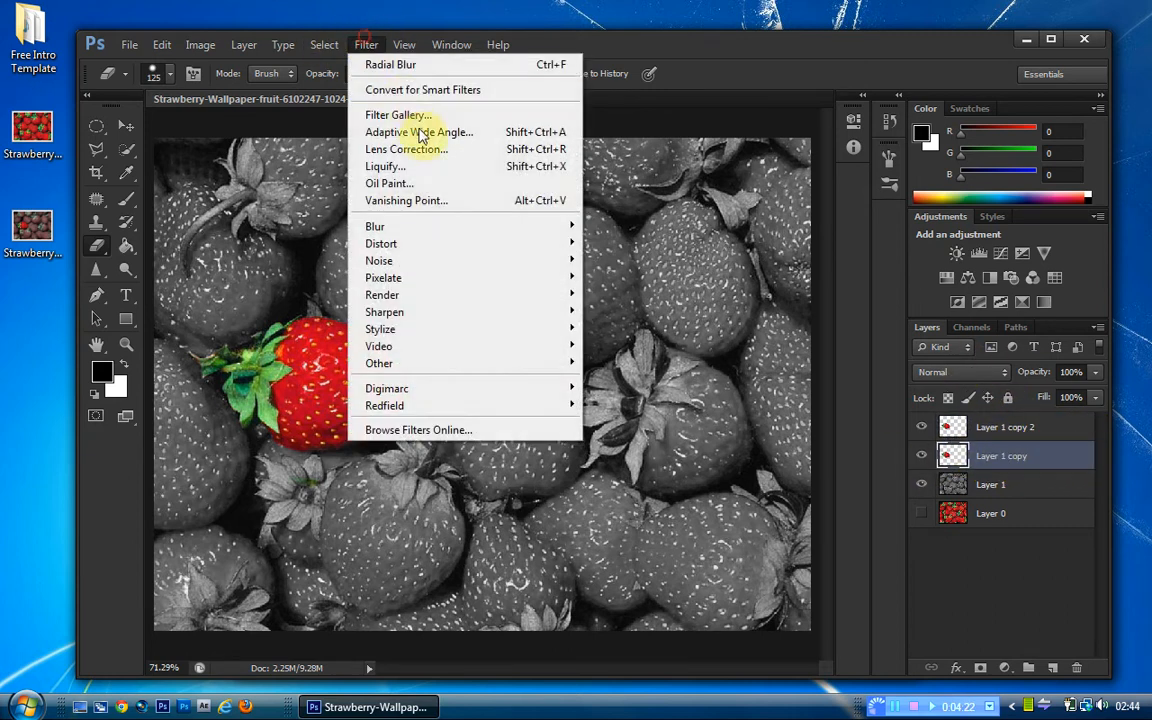
mouse_move(445, 231)
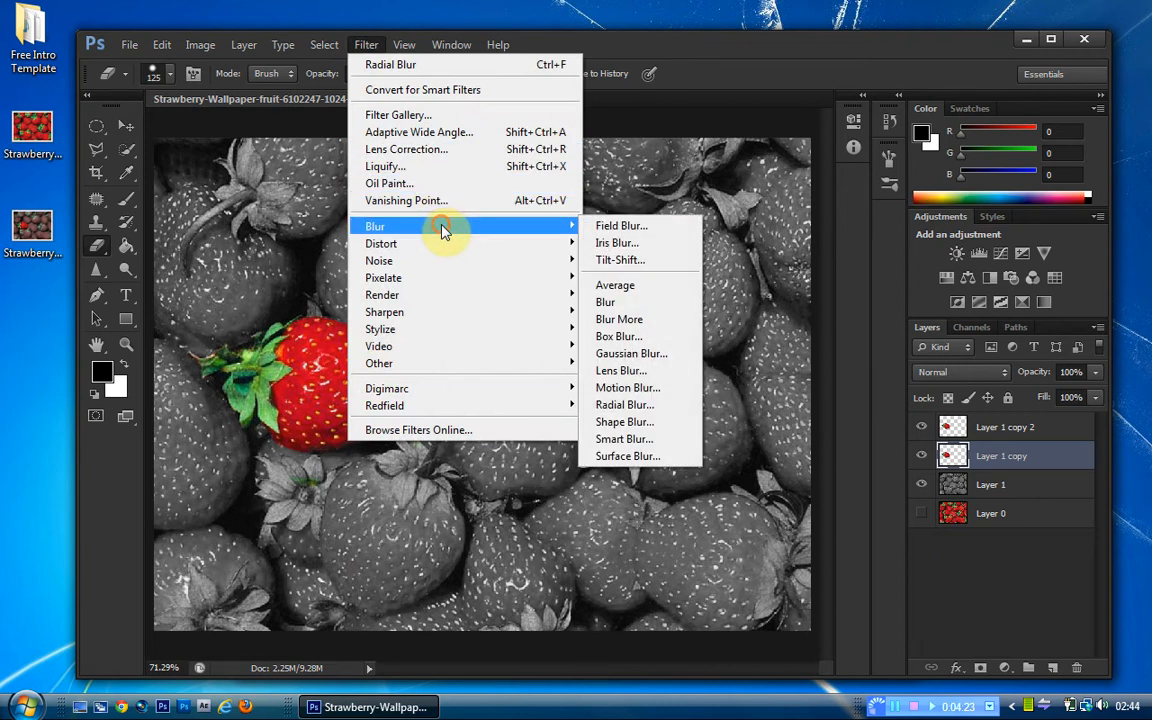
left_click(660, 355)
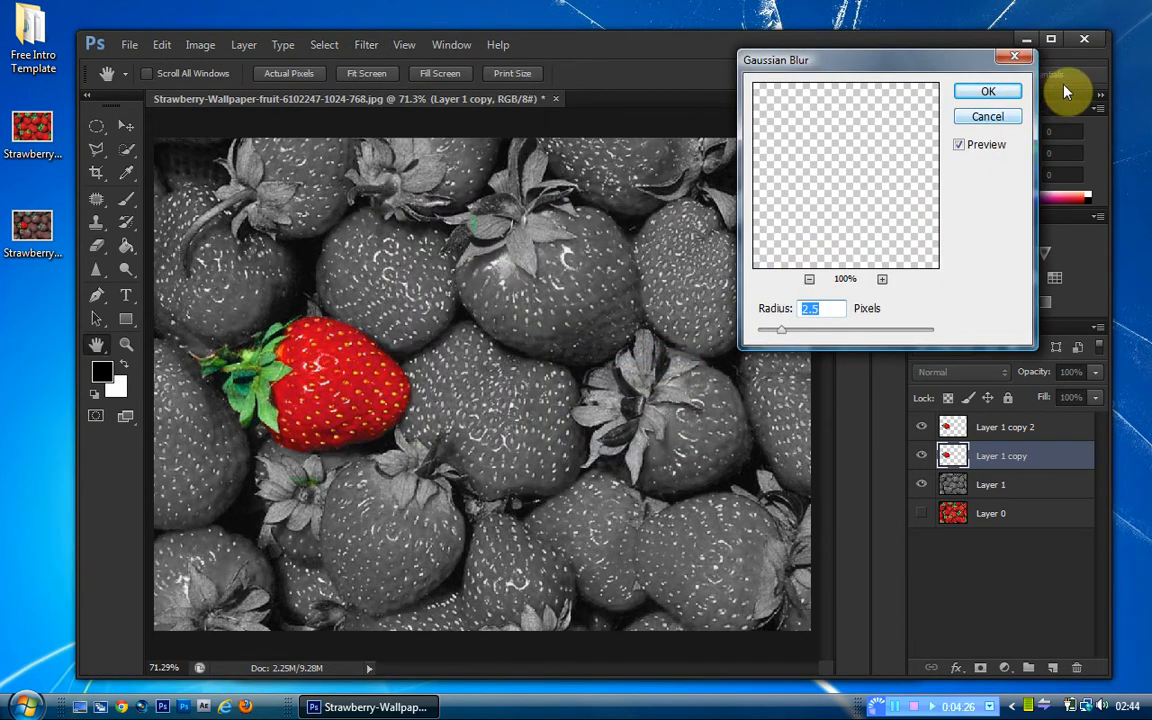
left_click(988, 91)
key("e")
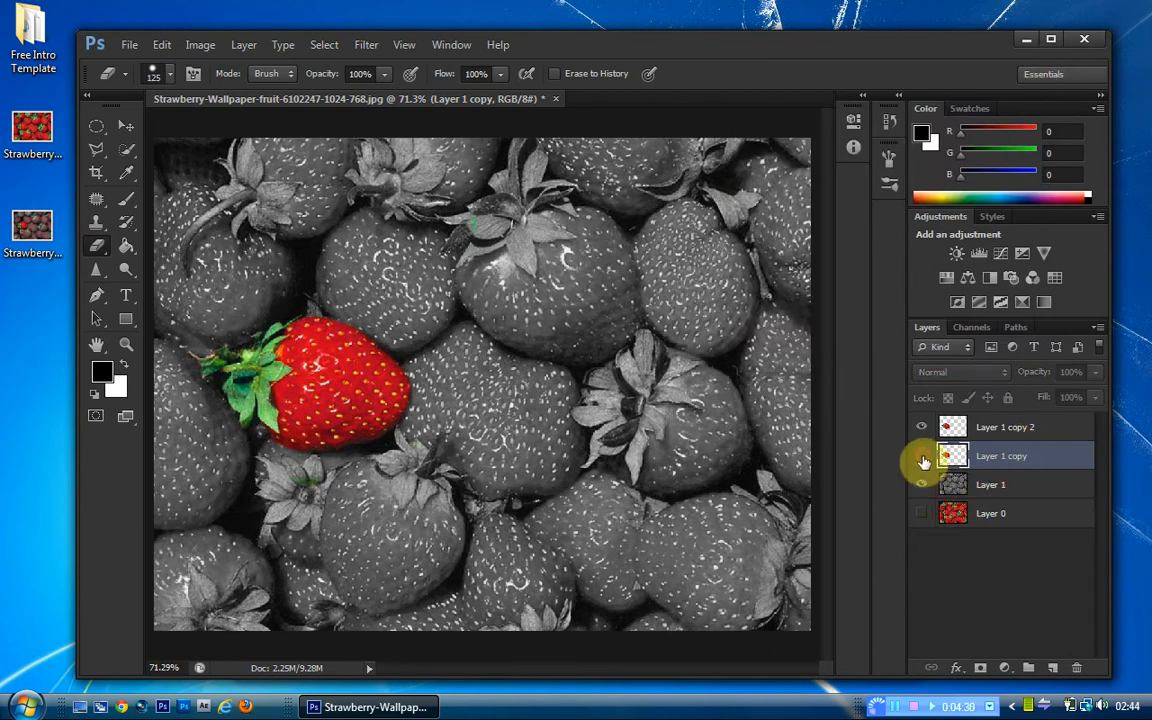
Toggle the visibility of the blurred Layer 1 copy to compare the strawberry's edges up close and in the full image
left_click(922, 458)
left_click(126, 344)
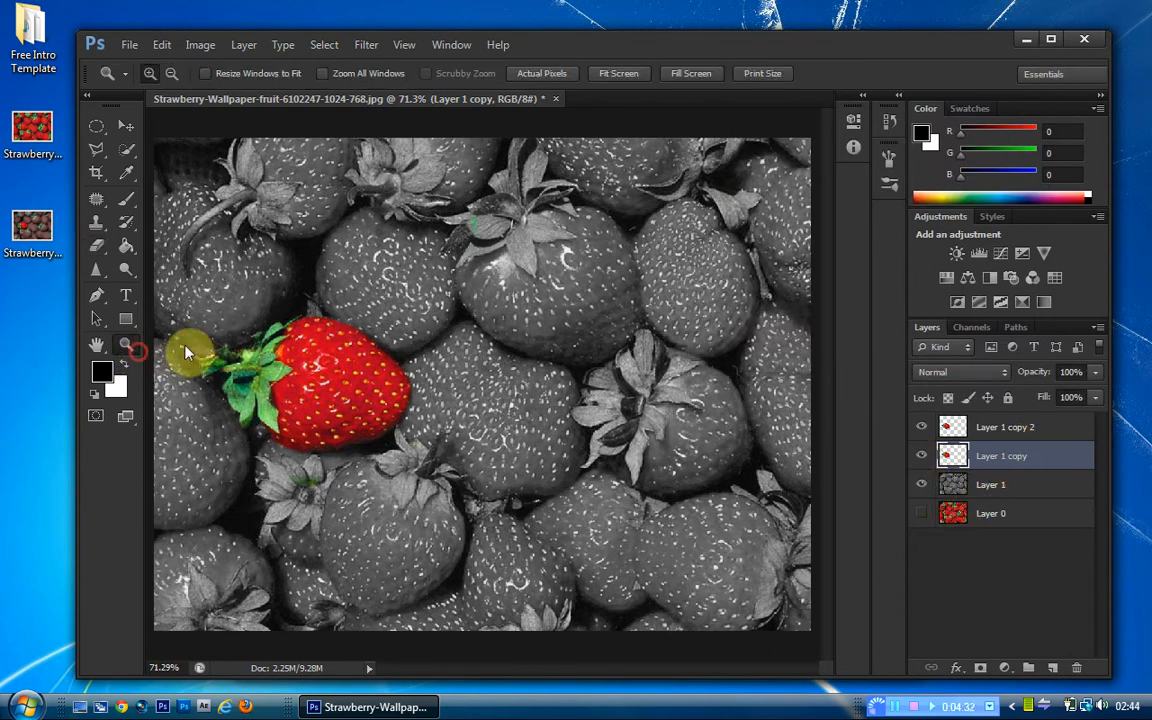
left_click(266, 356)
left_click(334, 342)
left_click(337, 350)
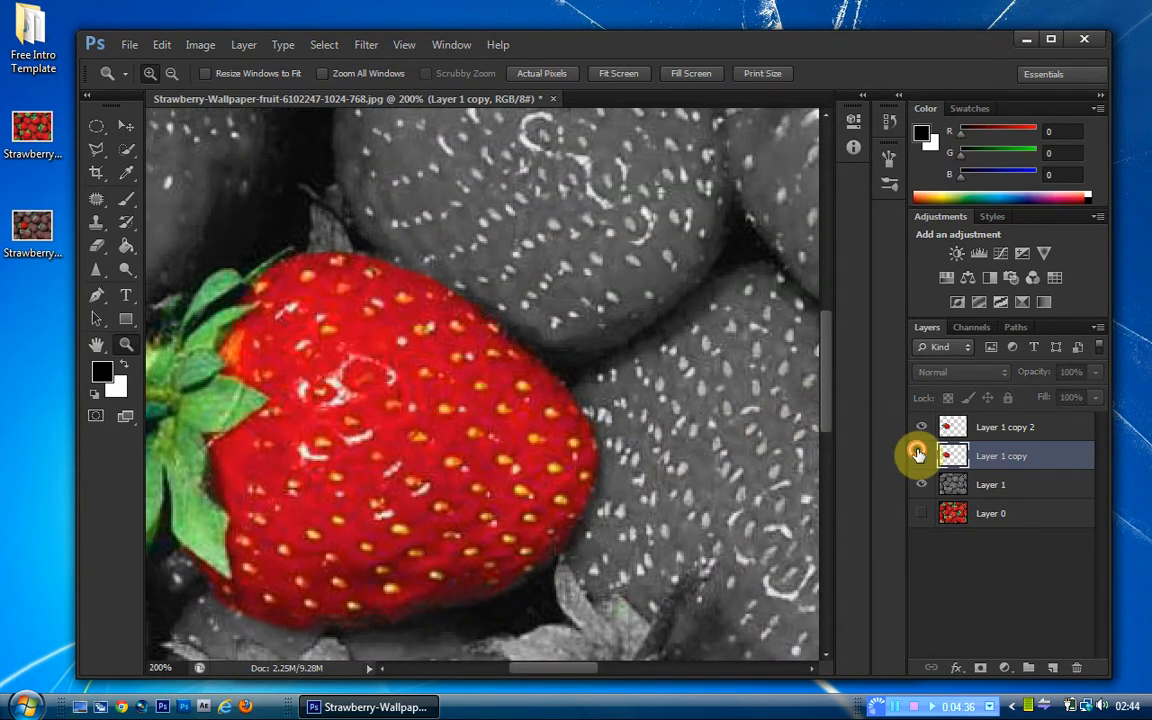
right_click(451, 395)
left_click(531, 453)
right_click(531, 455)
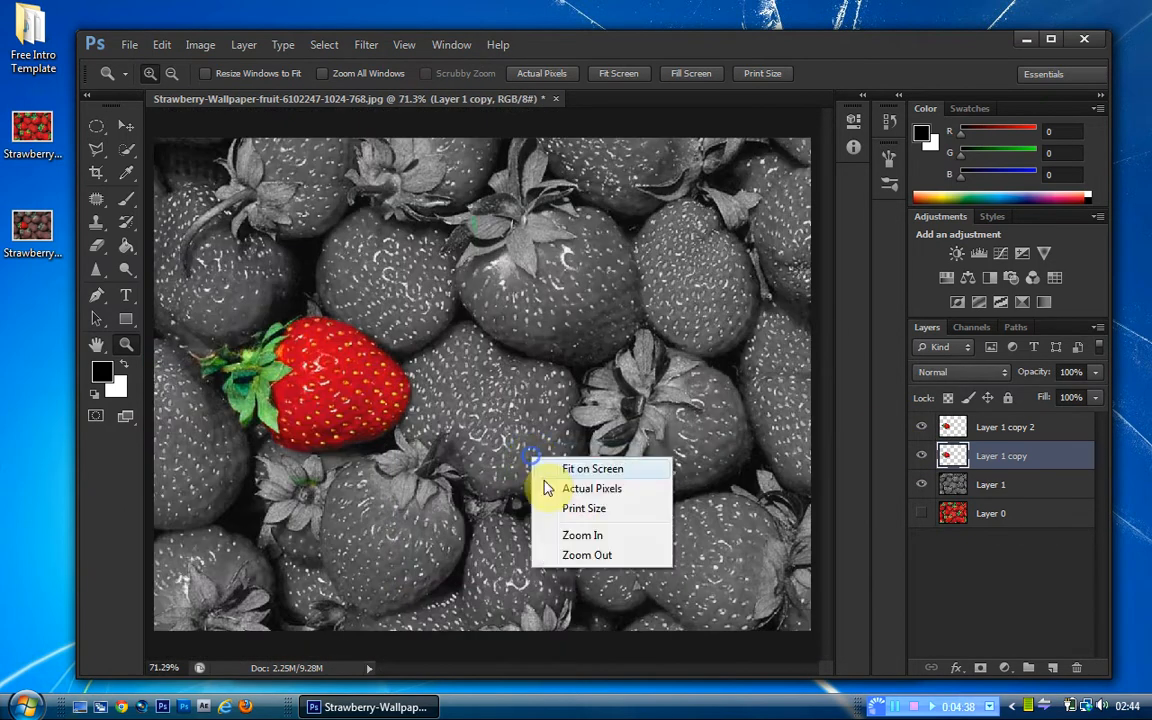
left_click(586, 551)
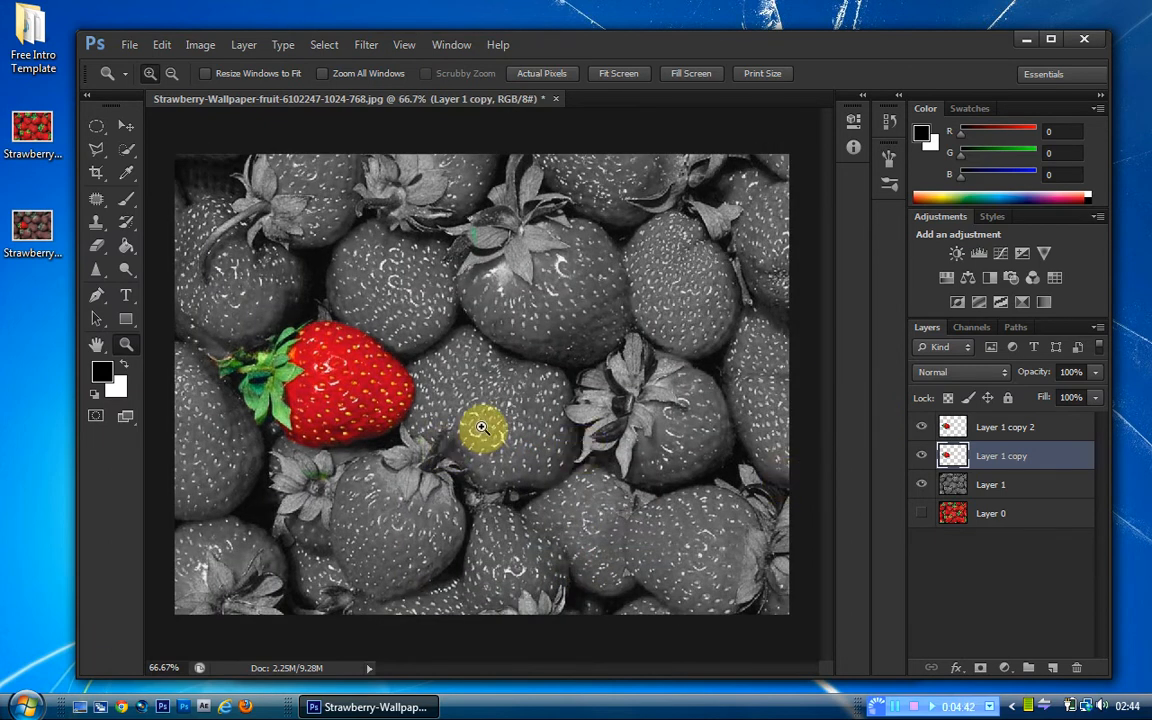
Merge Layer 1 copy 2 down into the blurred Layer 1 copy
left_click(1000, 432)
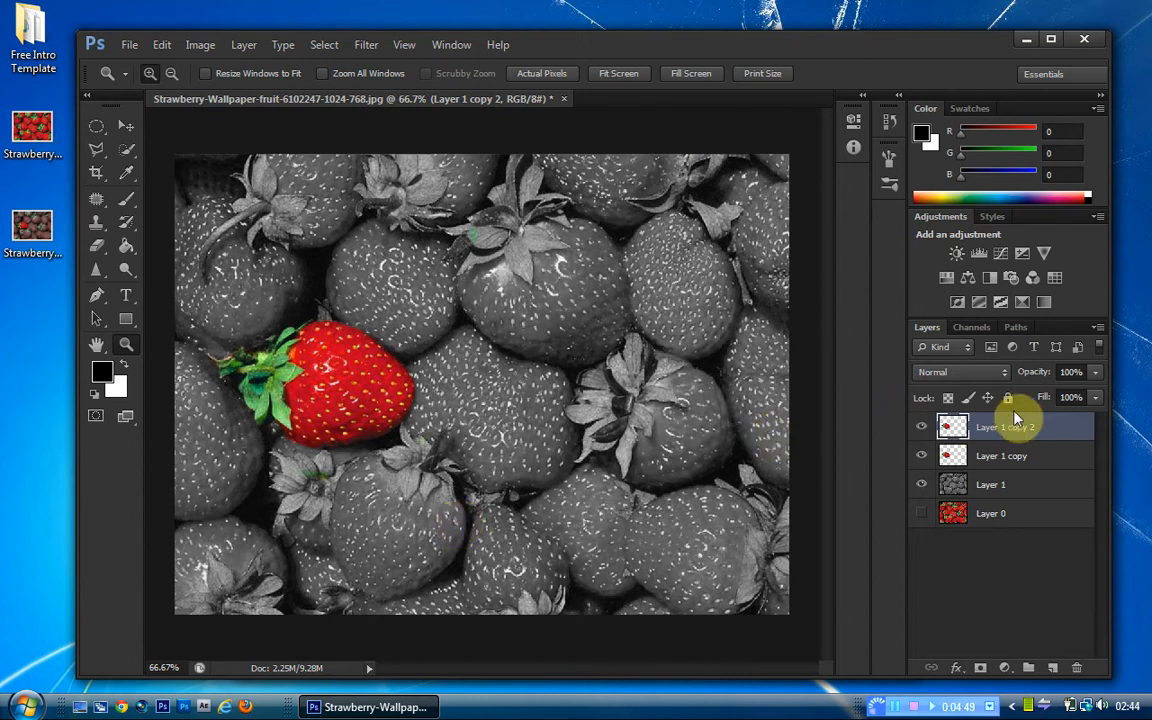
left_click(1046, 452)
left_click(1050, 436)
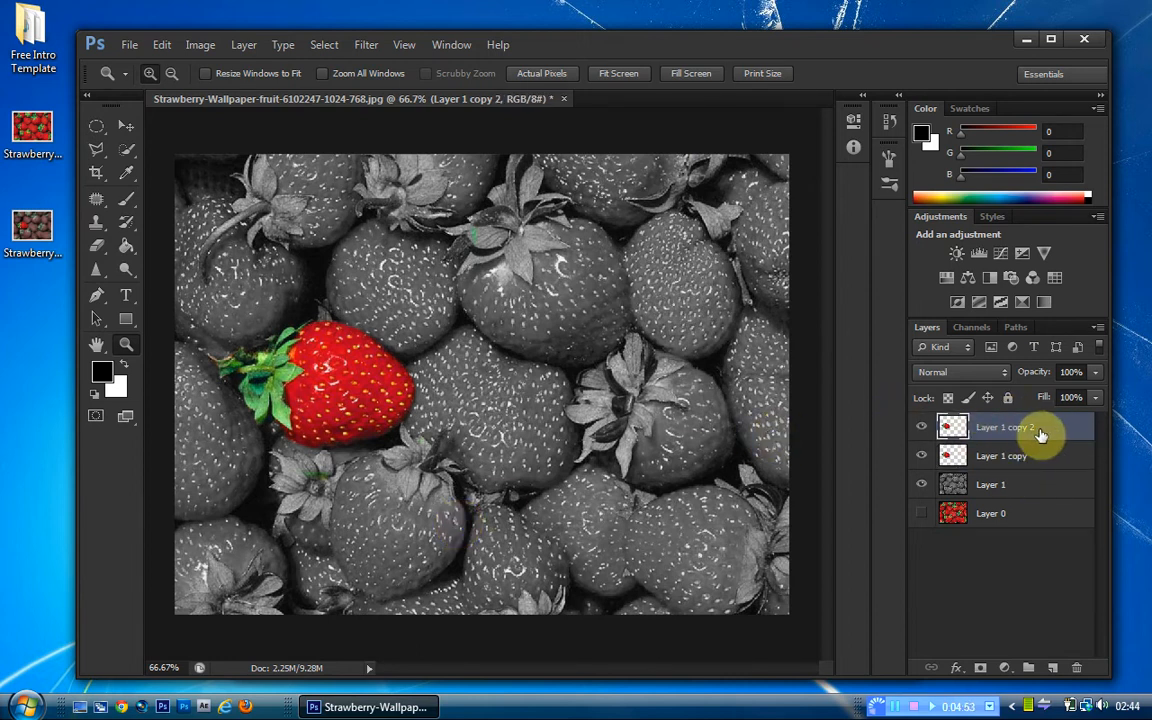
key("ctrl+e")
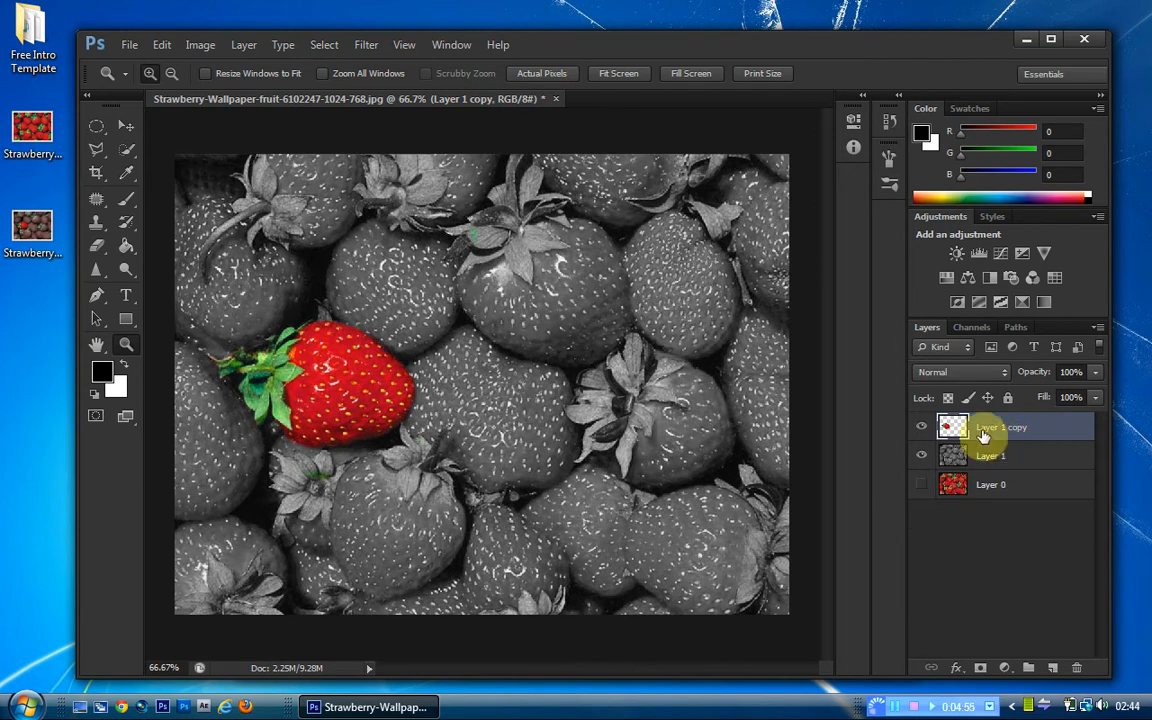
Erase the stray colour traces below the red strawberry on Layer 1 copy with a 125 px Eraser
left_click(97, 246)
mouse_move(321, 487)
left_mouse_down()
mouse_move(286, 501)
mouse_move(418, 495)
left_mouse_up()
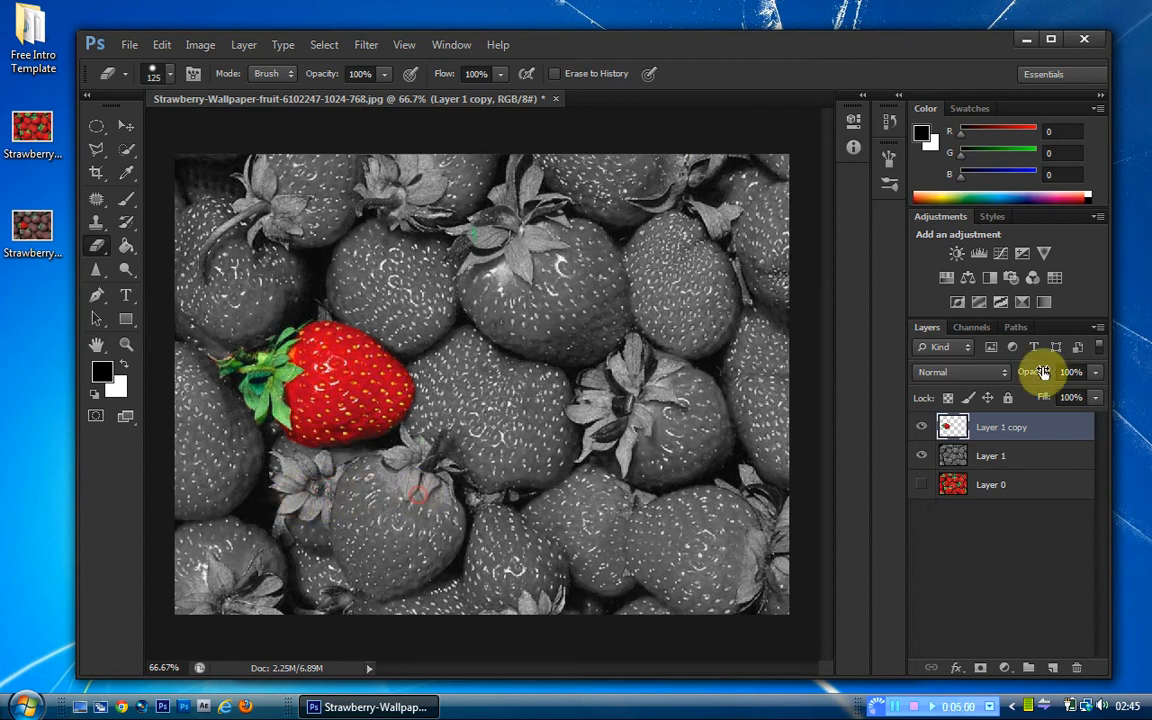
Make Layer 0 visible directly above Layer 1 and reduce its opacity to 25%
left_click(1029, 463)
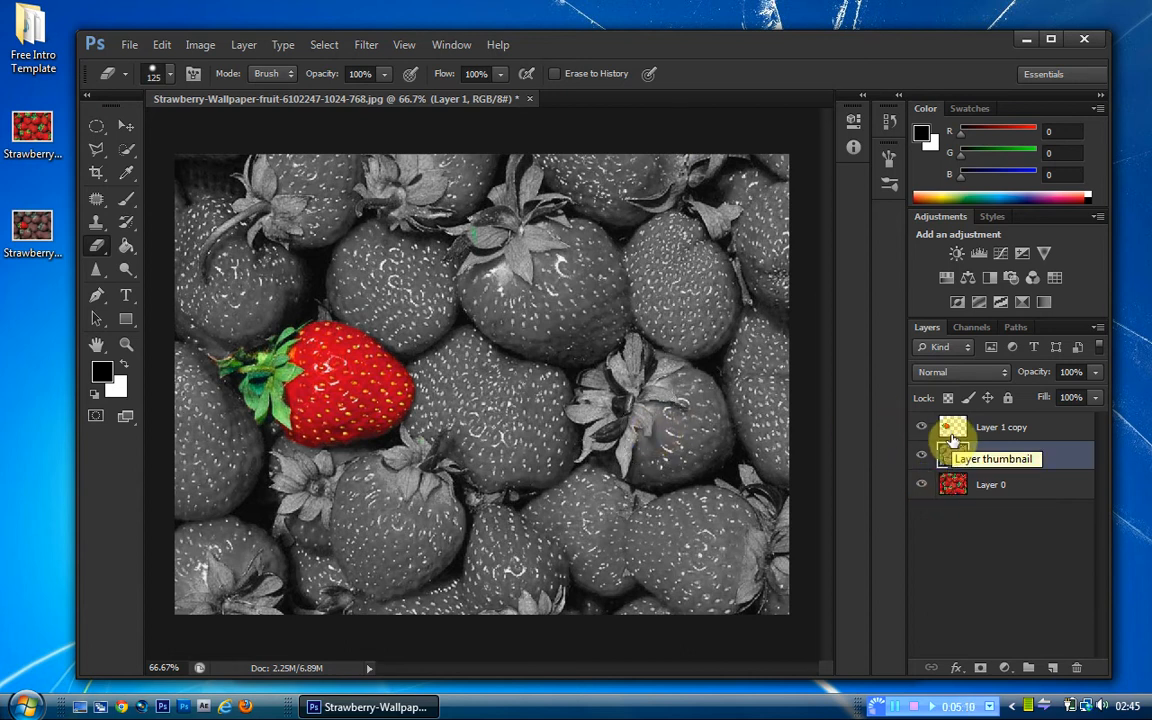
left_click(1016, 484)
left_click(1029, 460)
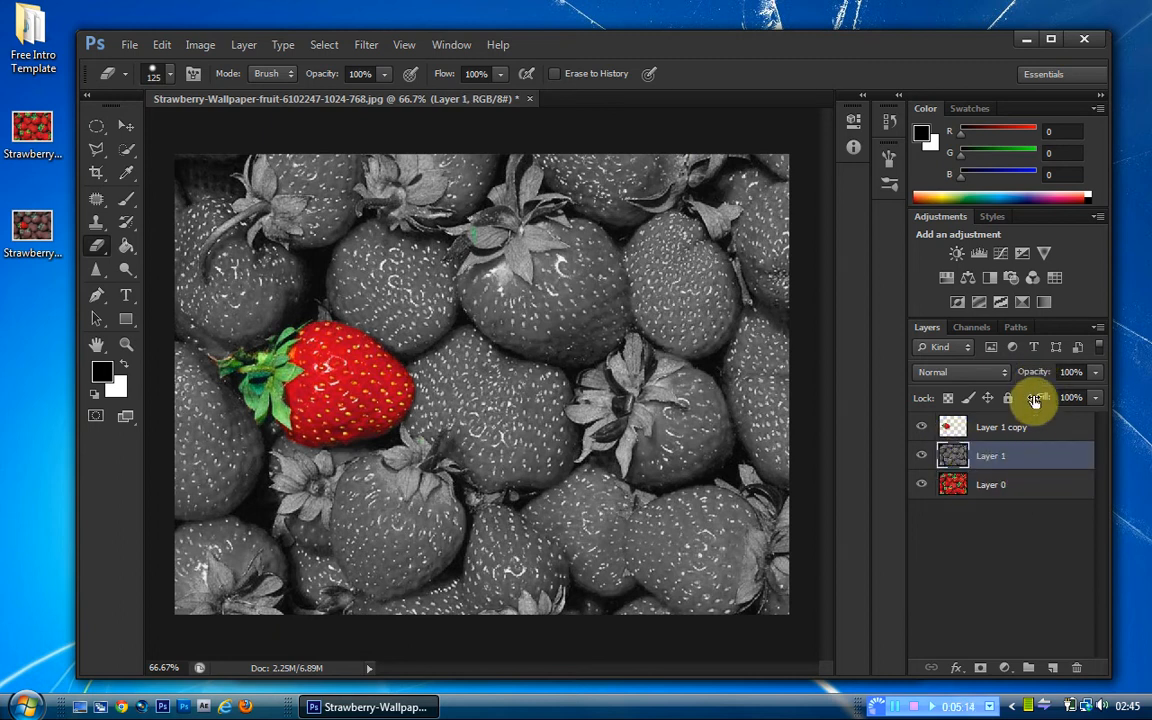
left_click_drag(1028, 482, 1033, 450)
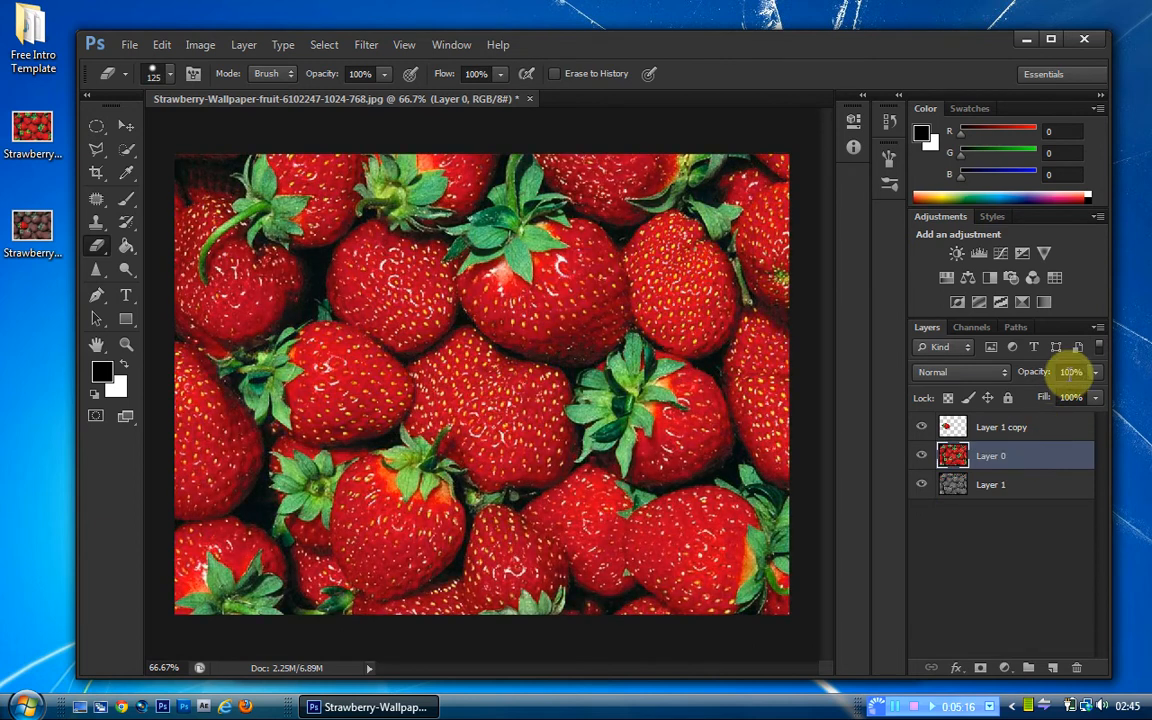
left_click_drag(1049, 379, 985, 376)
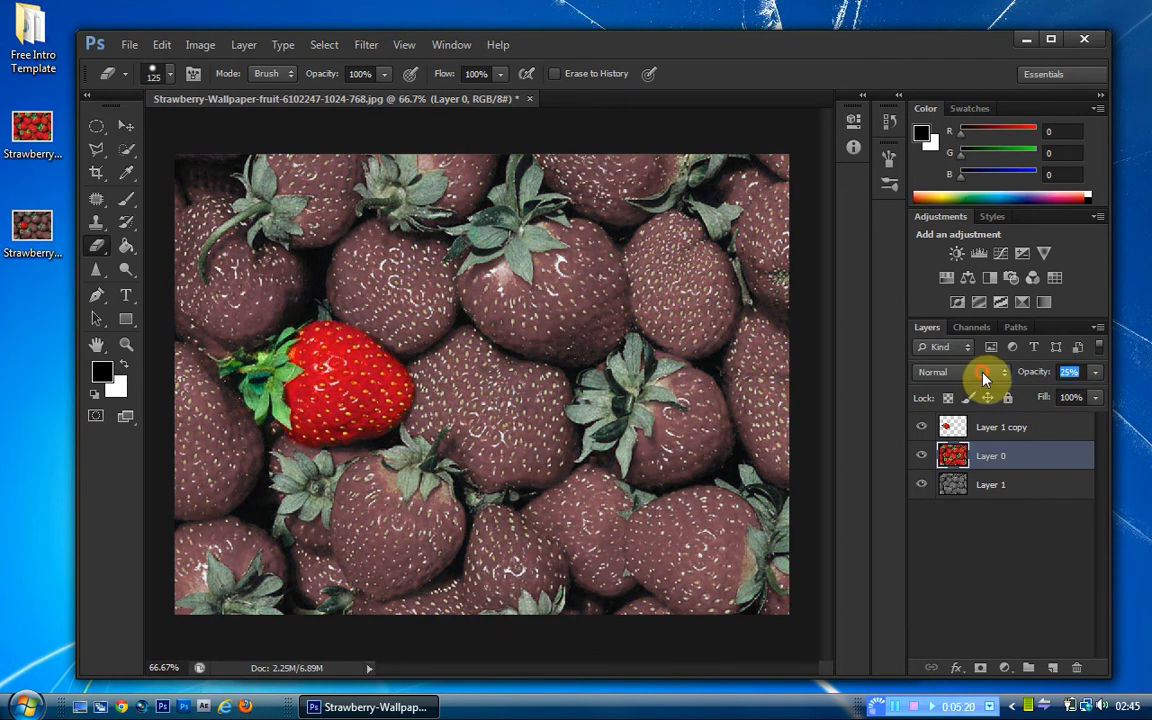
Try the composition without Layer 0 by hiding and deleting it, and restore the layer
left_click(920, 455)
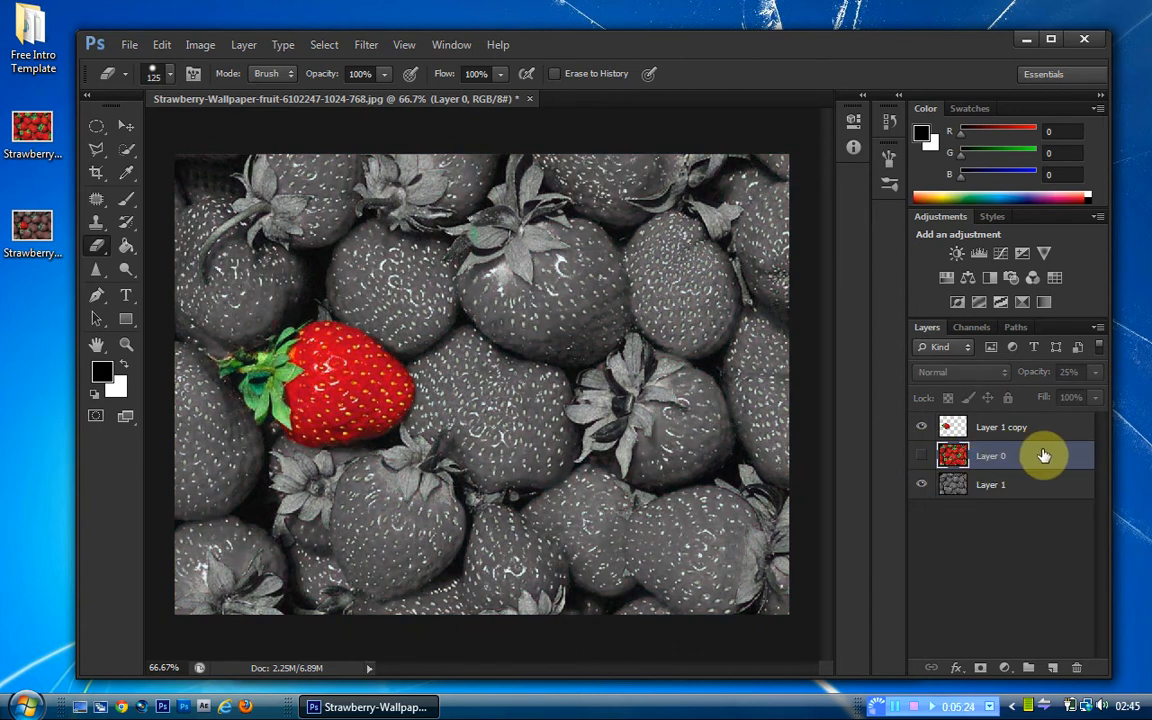
left_click_drag(1043, 455, 1076, 666)
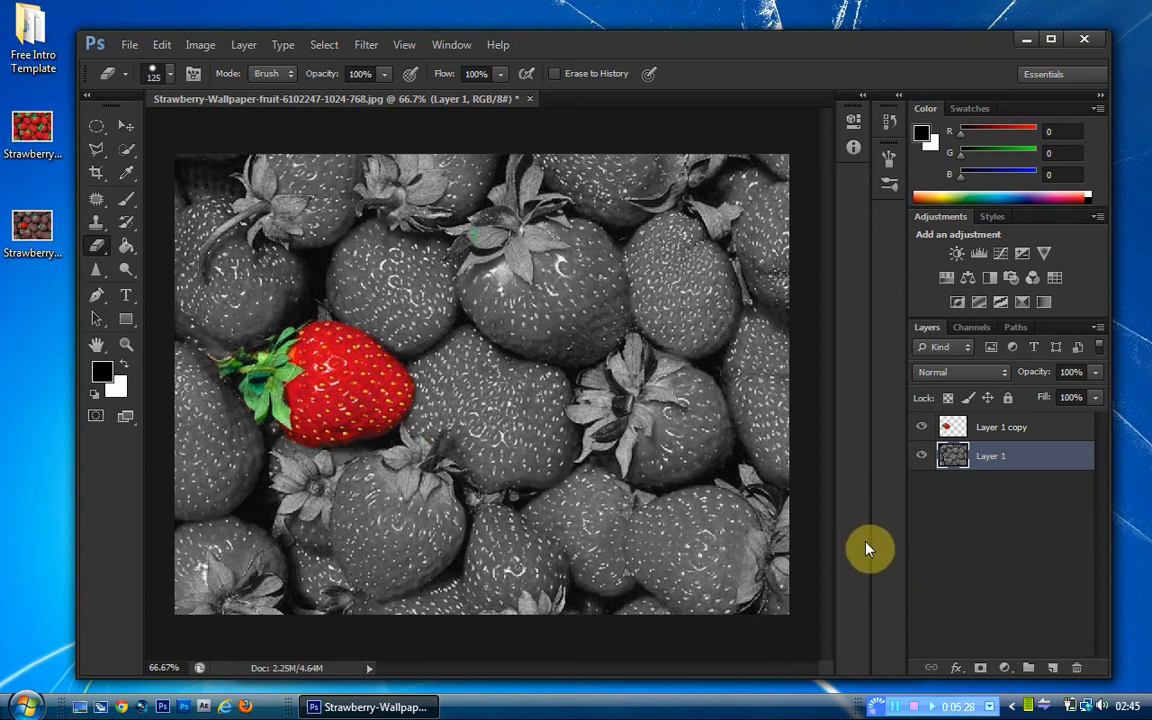
key("ctrl+z")
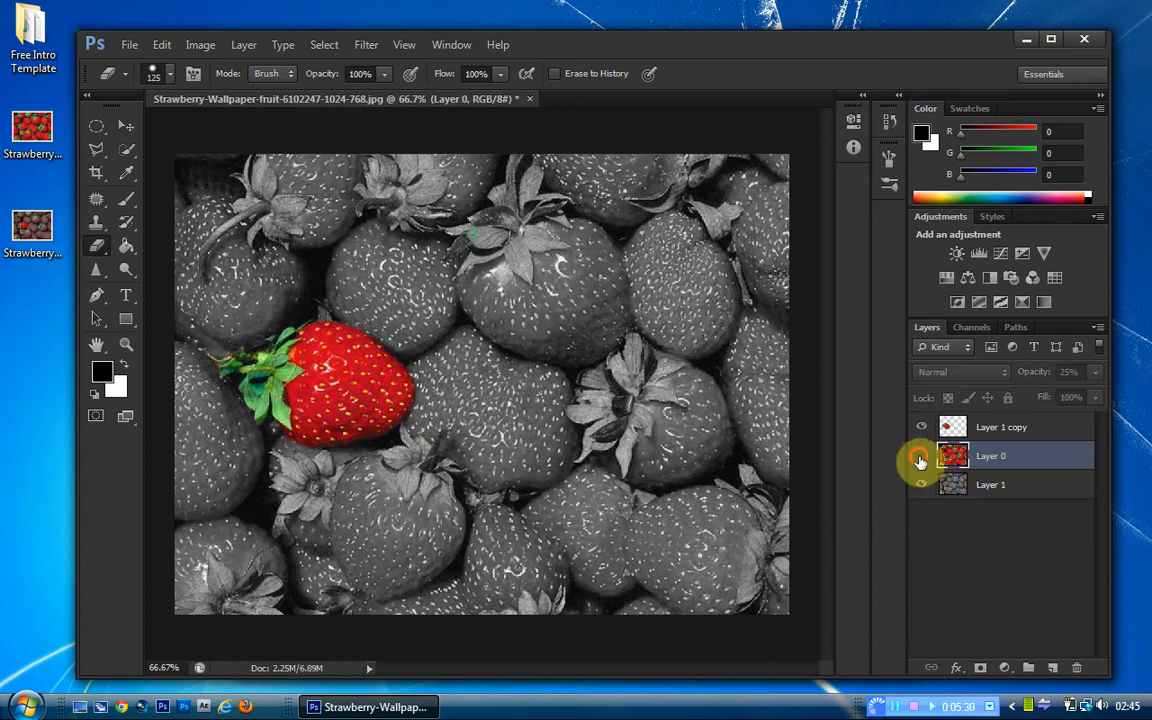
left_click(918, 457)
Set Layer 0's opacity to 24% and merge it down into Layer 1
mouse_move(1016, 458)
left_mouse_down()
mouse_move(1023, 509)
mouse_move(1022, 446)
left_mouse_up()
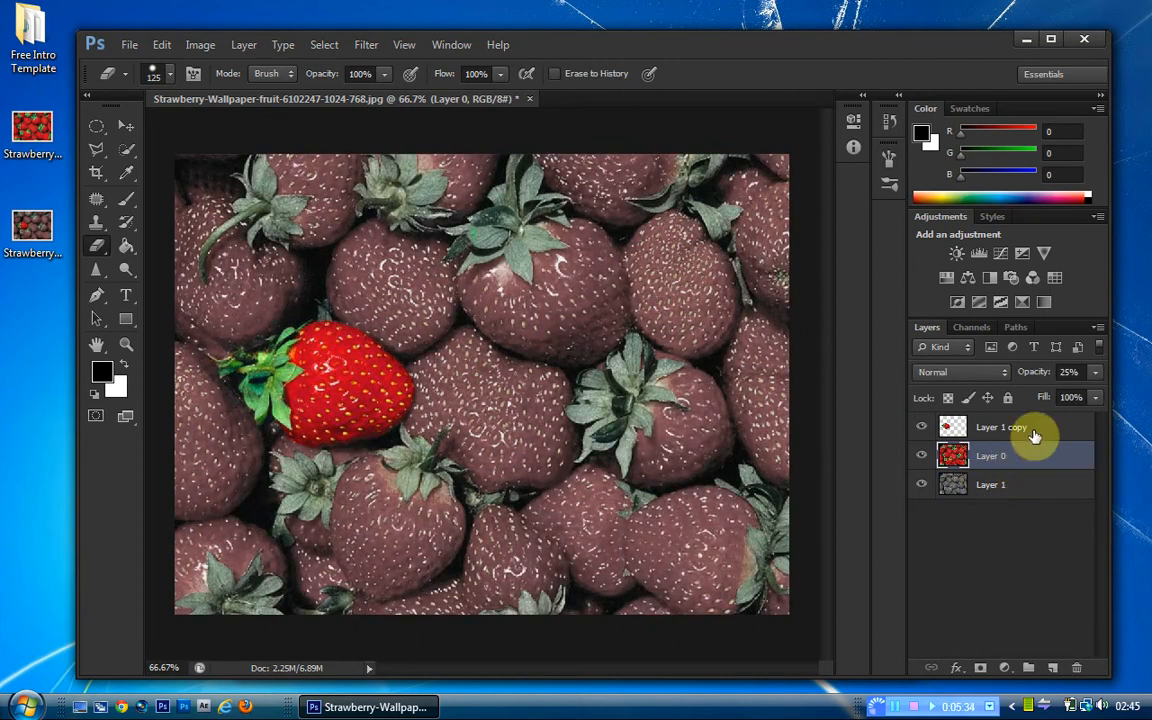
left_click_drag(1043, 380, 1034, 380)
left_click(983, 453)
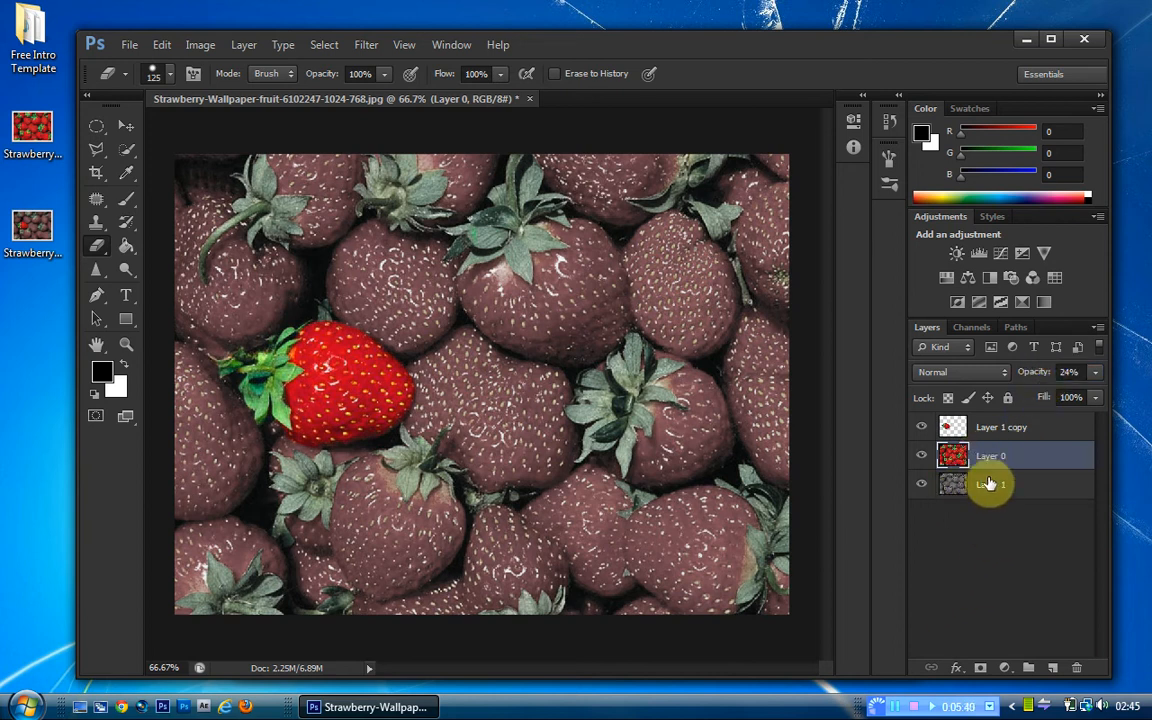
key("ctrl+e")
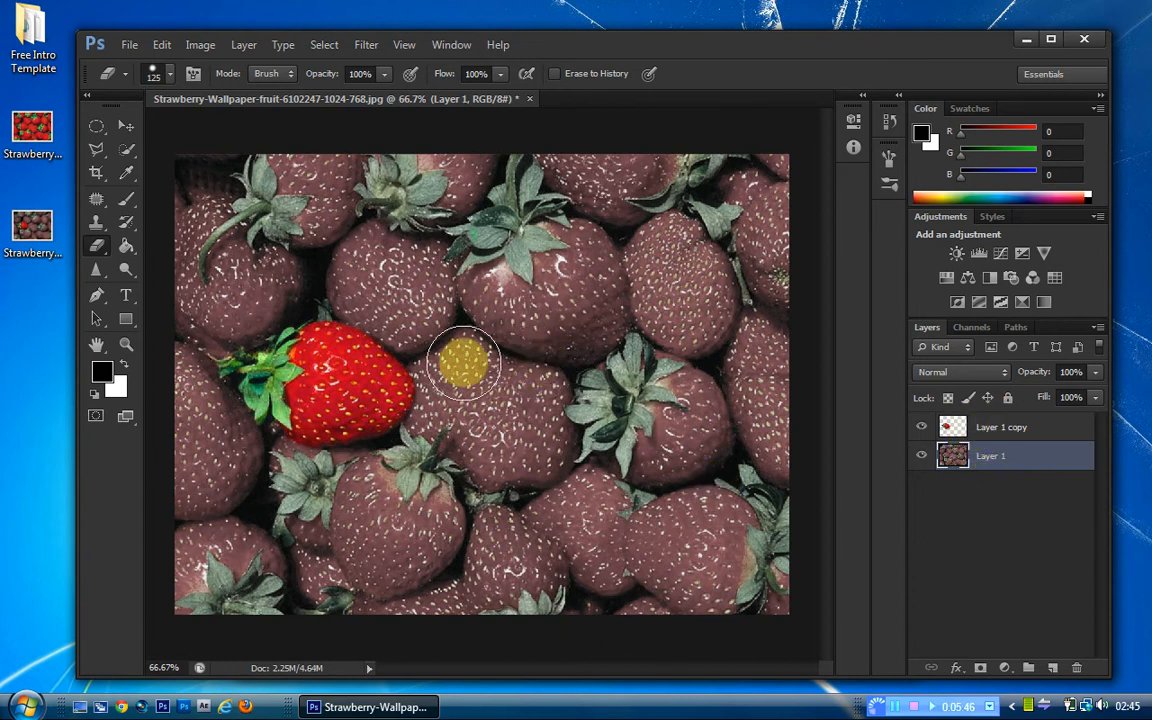
Apply a Radial Blur to Layer 1 with amount 24, Zoom method and Best quality, placing the blur centre slightly left of and below the middle
left_click(370, 45)
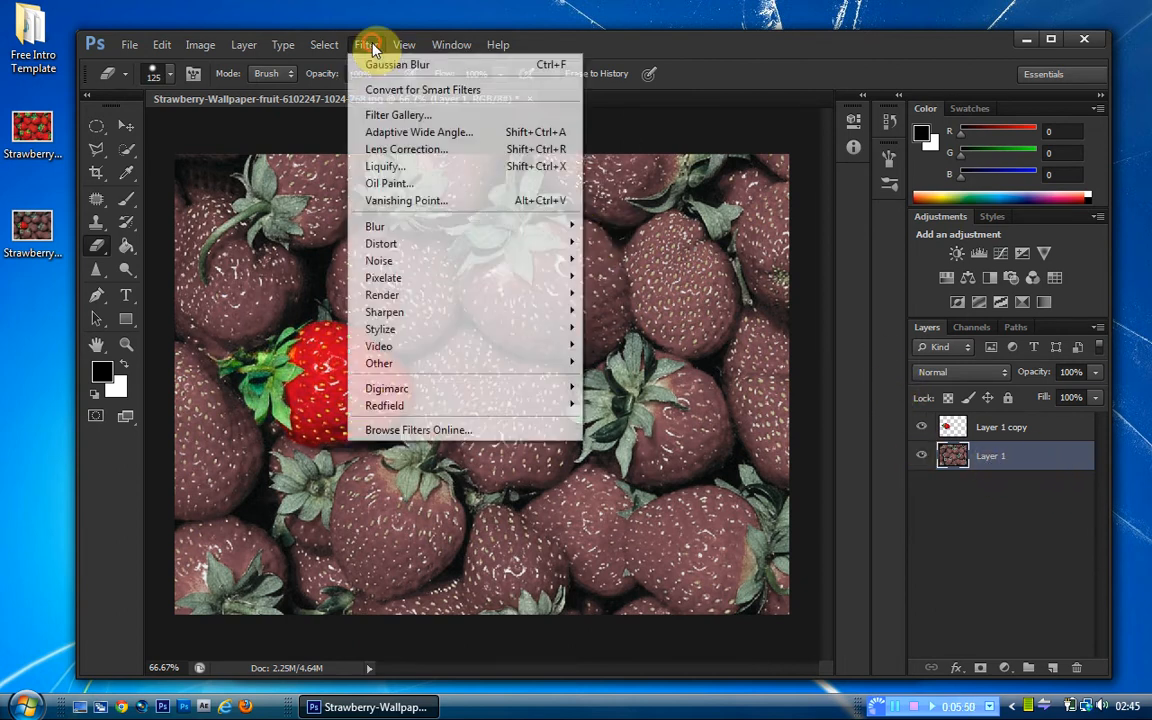
mouse_move(476, 238)
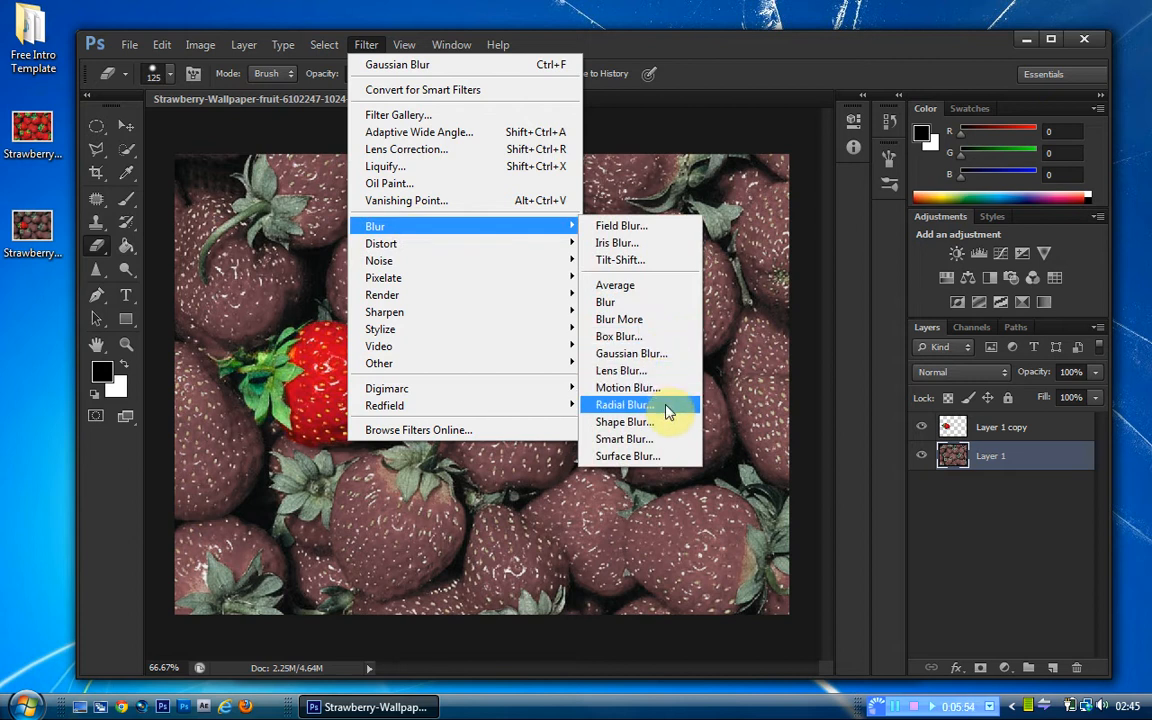
left_click(622, 405)
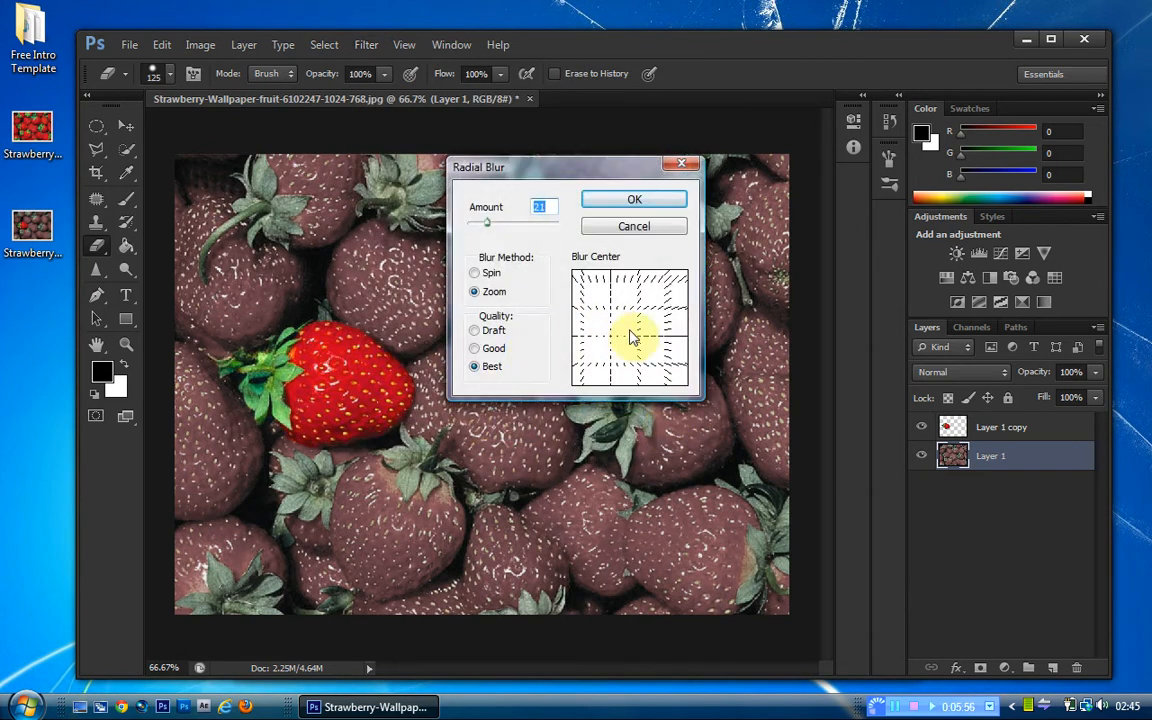
left_click(626, 333)
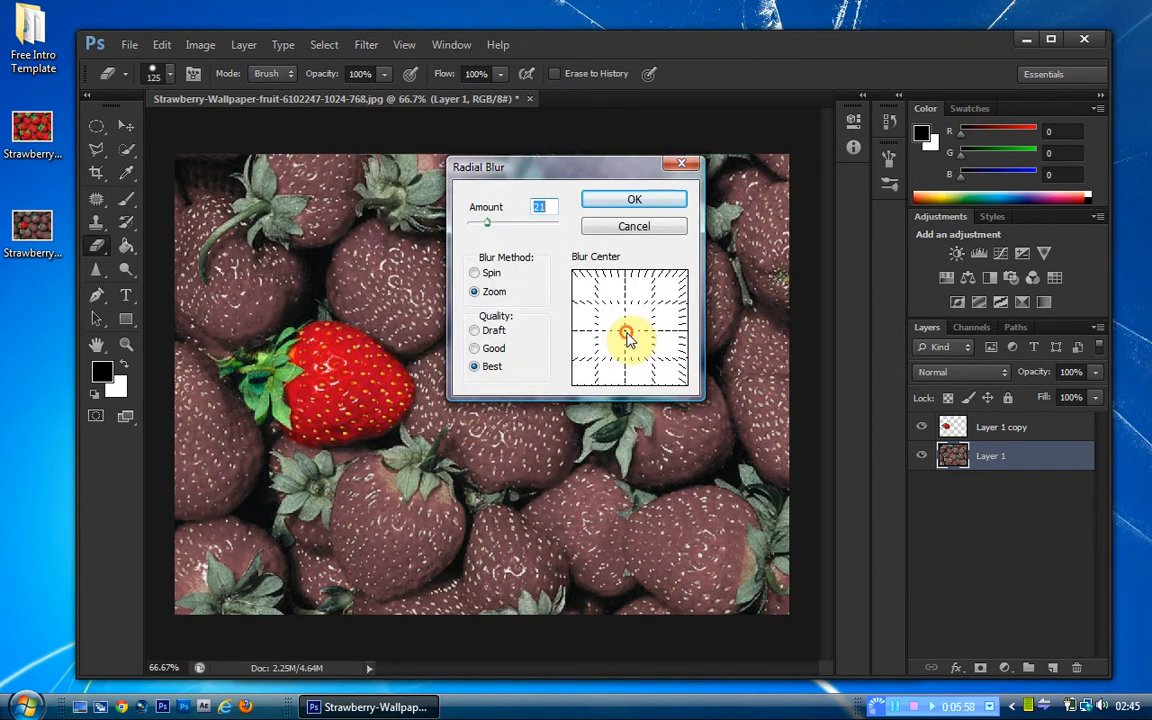
left_click(476, 273)
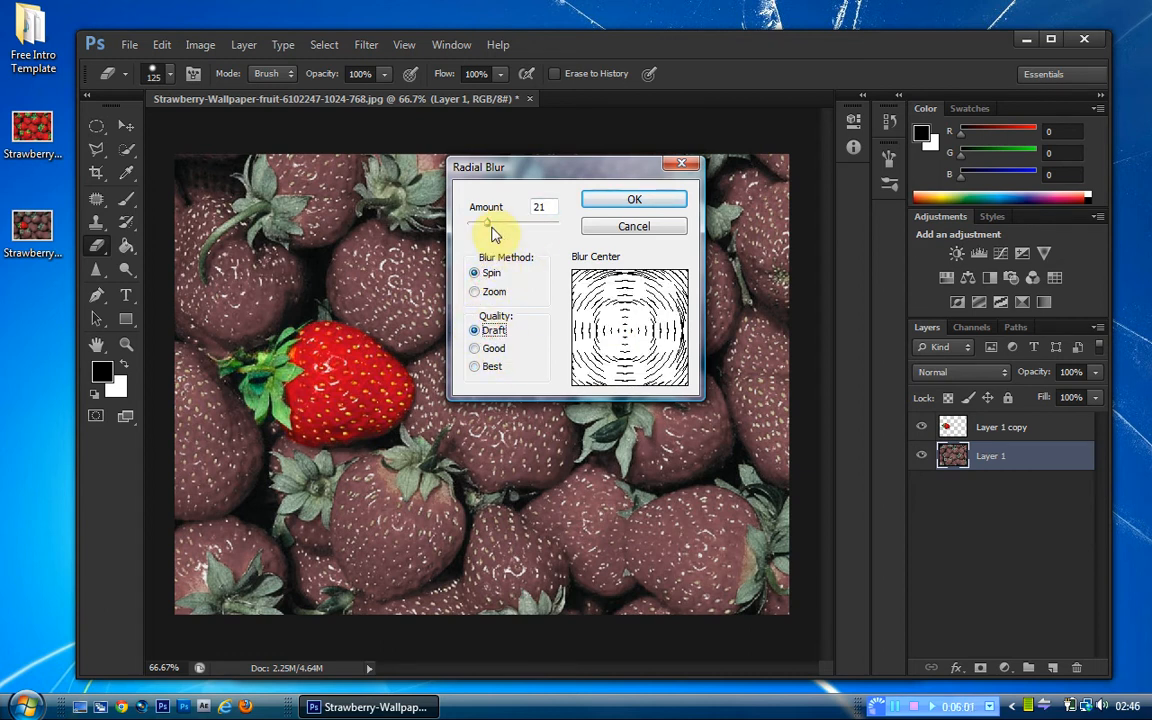
left_click_drag(488, 224, 491, 226)
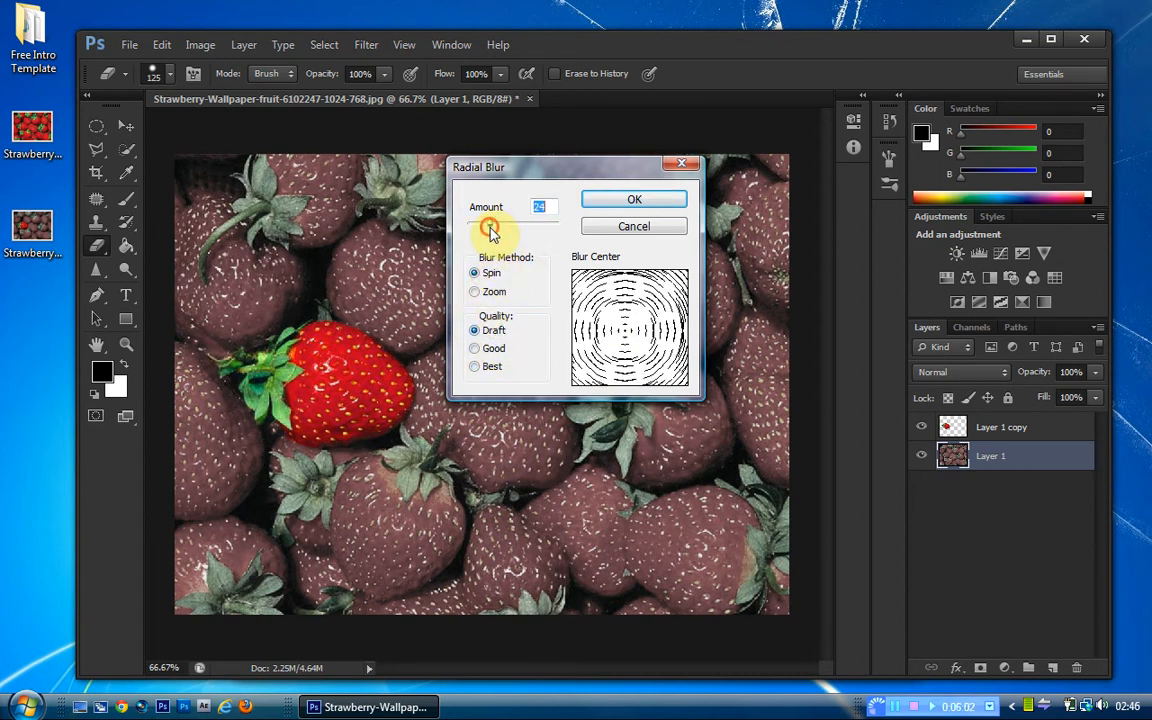
left_click(491, 291)
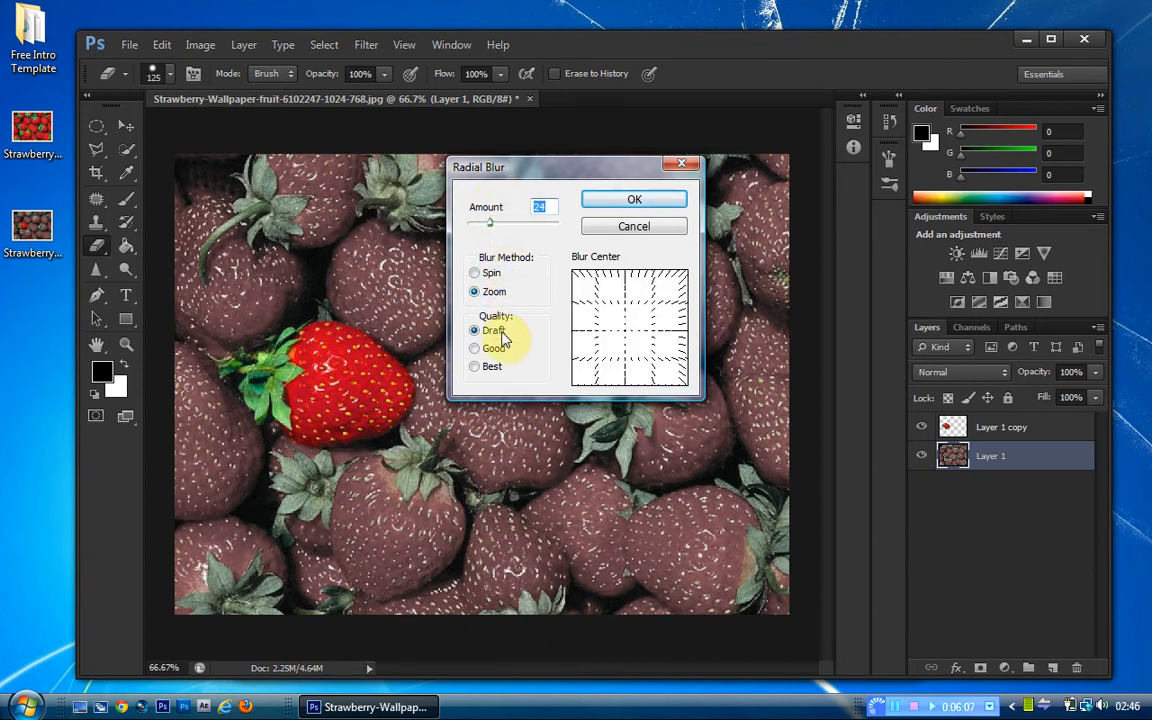
left_click_drag(635, 325, 615, 346)
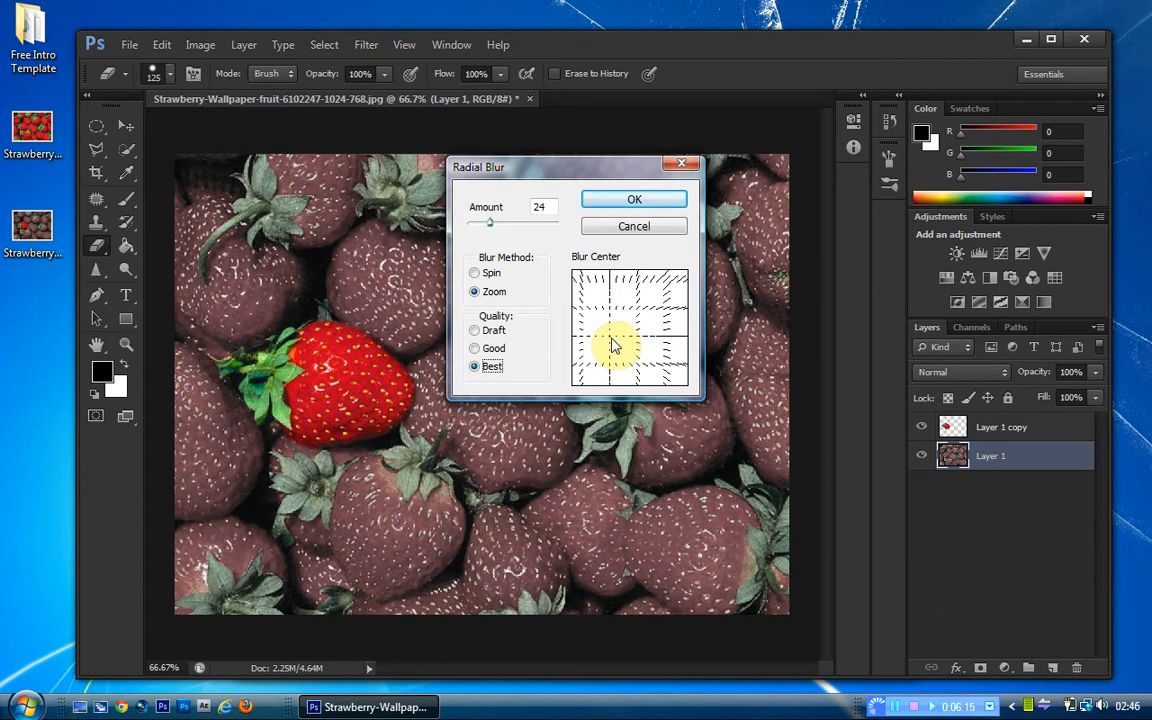
left_click_drag(611, 339, 609, 329)
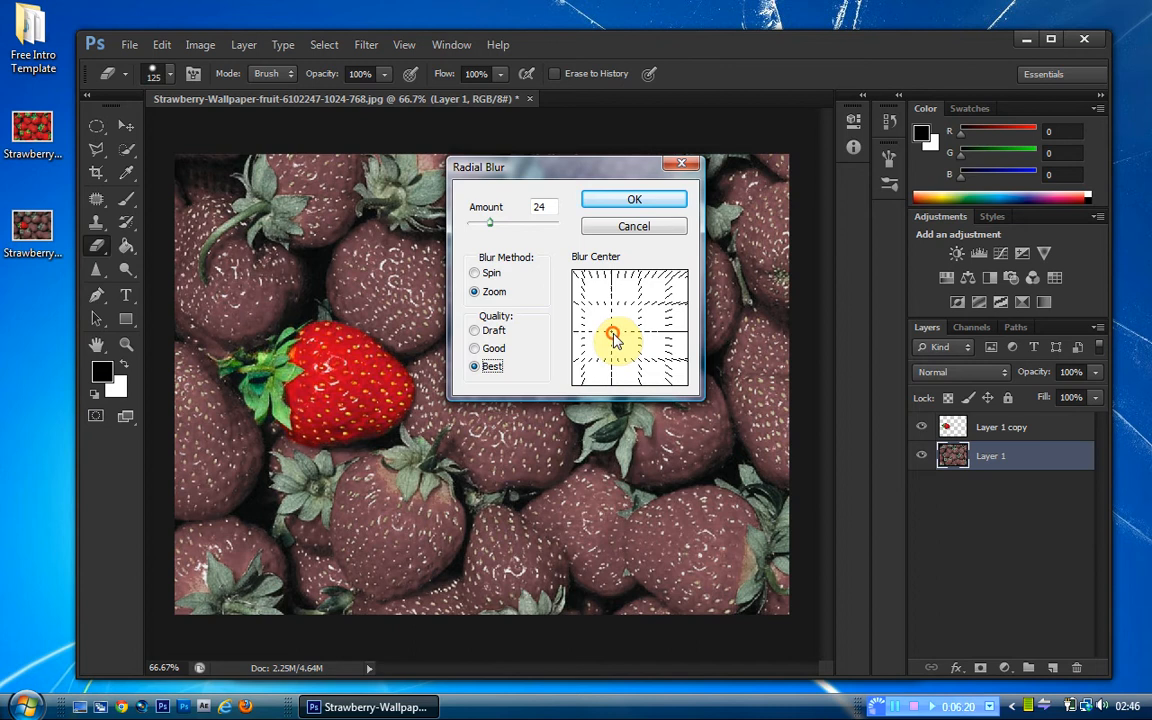
left_click(637, 203)
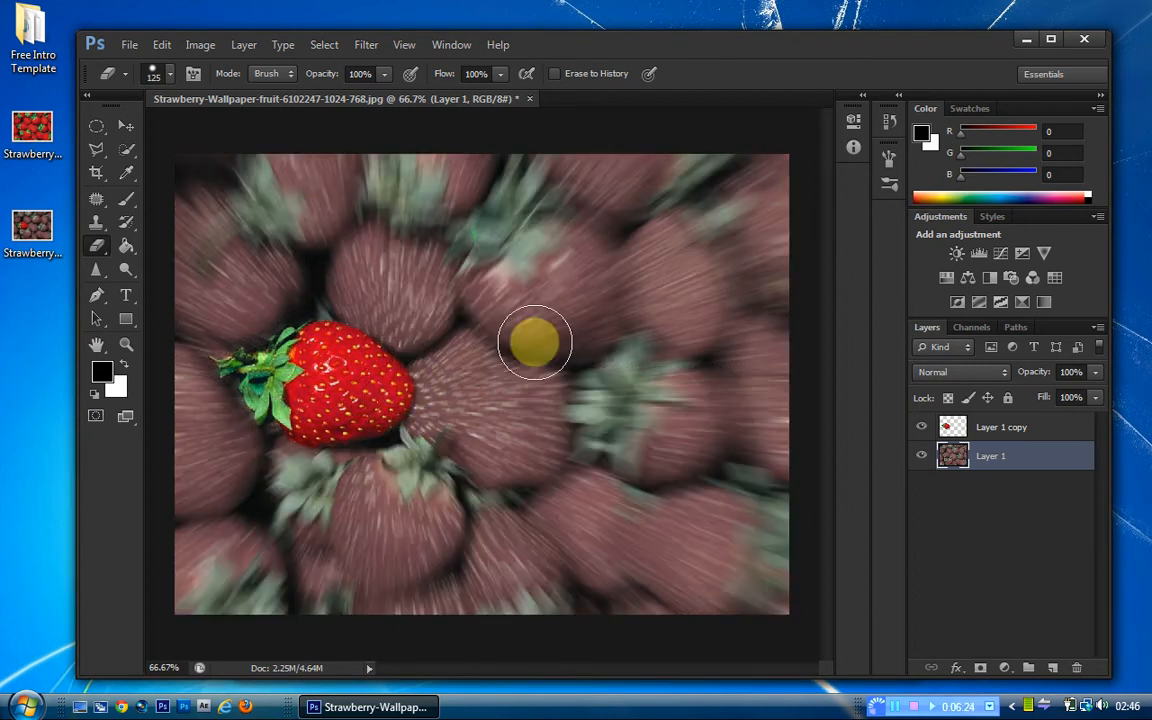
Undo the Radial Blur and reapply it to Layer 1 with the blur centre shifted slightly to the right
key("ctrl+z")
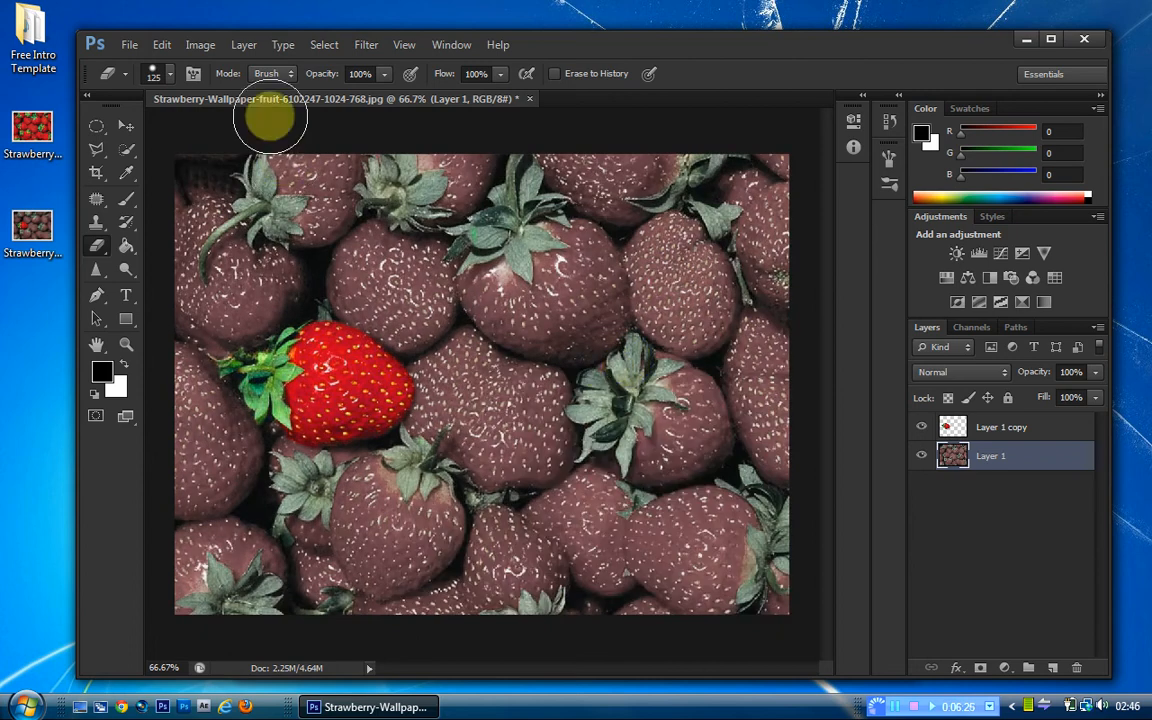
left_click(352, 50)
mouse_move(500, 226)
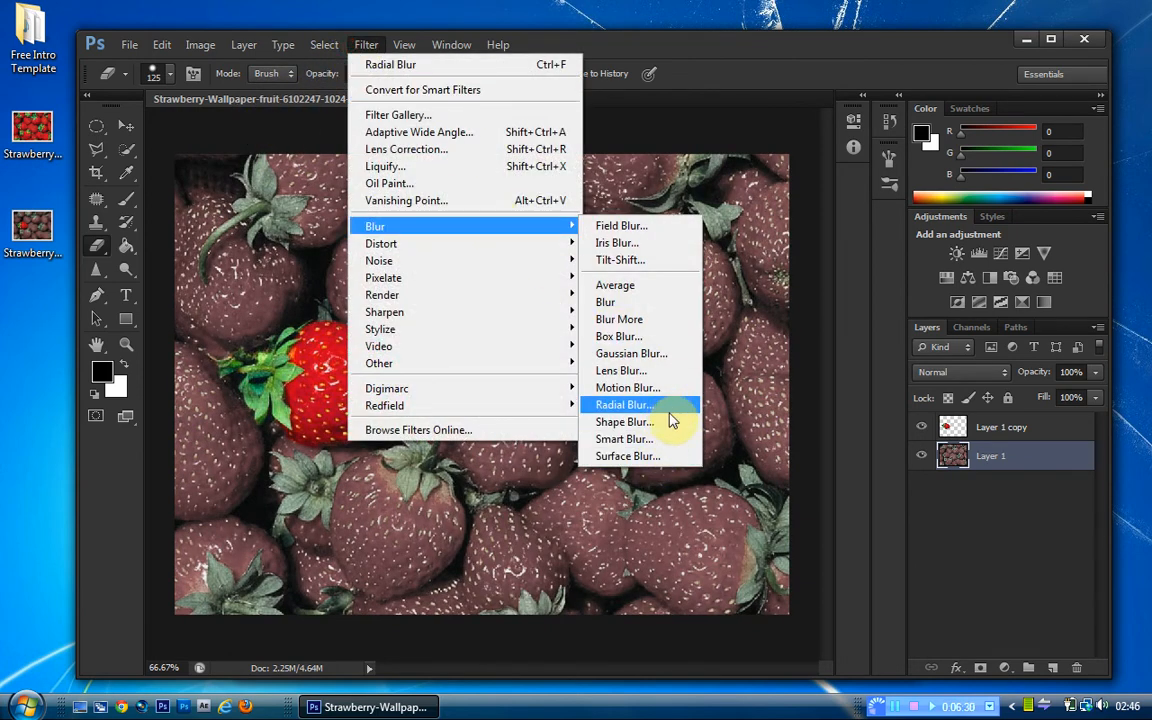
left_click(672, 408)
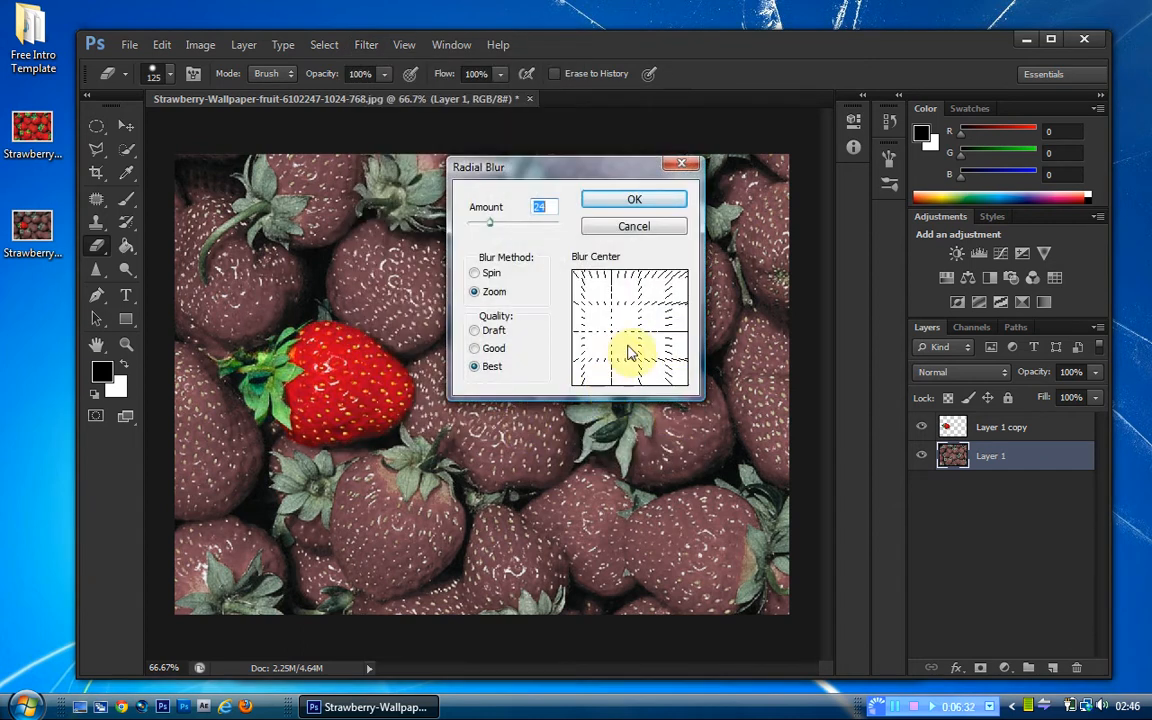
left_click_drag(610, 328, 616, 333)
left_click(615, 337)
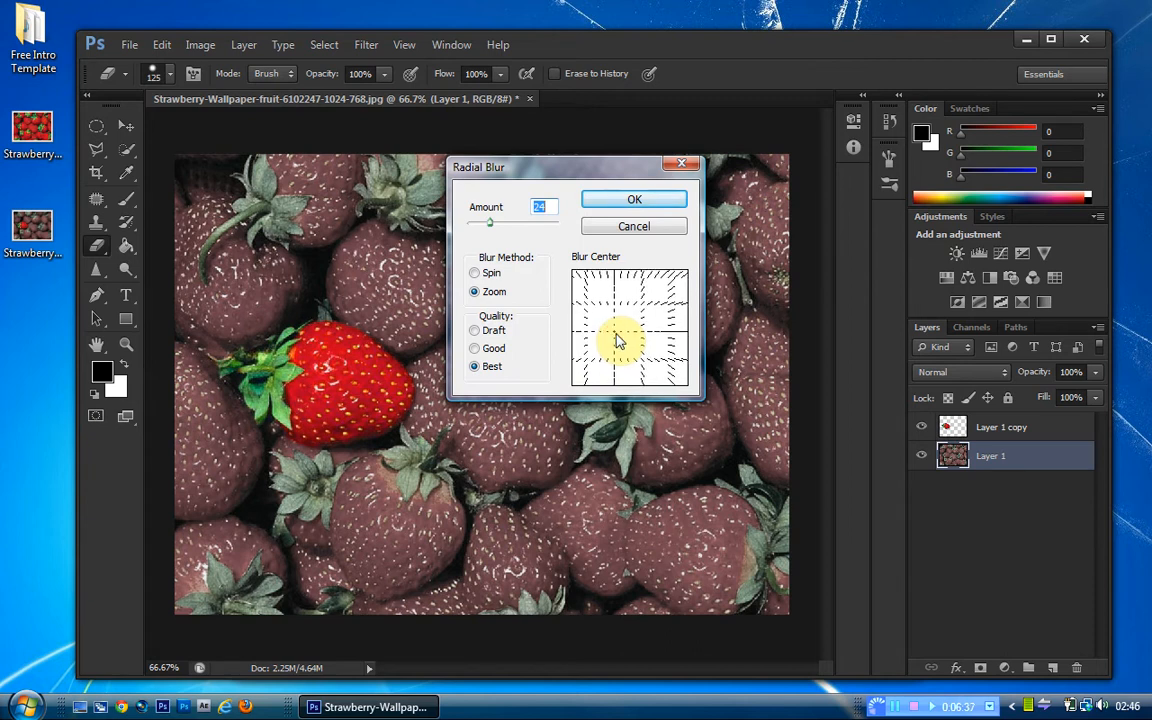
left_click(650, 207)
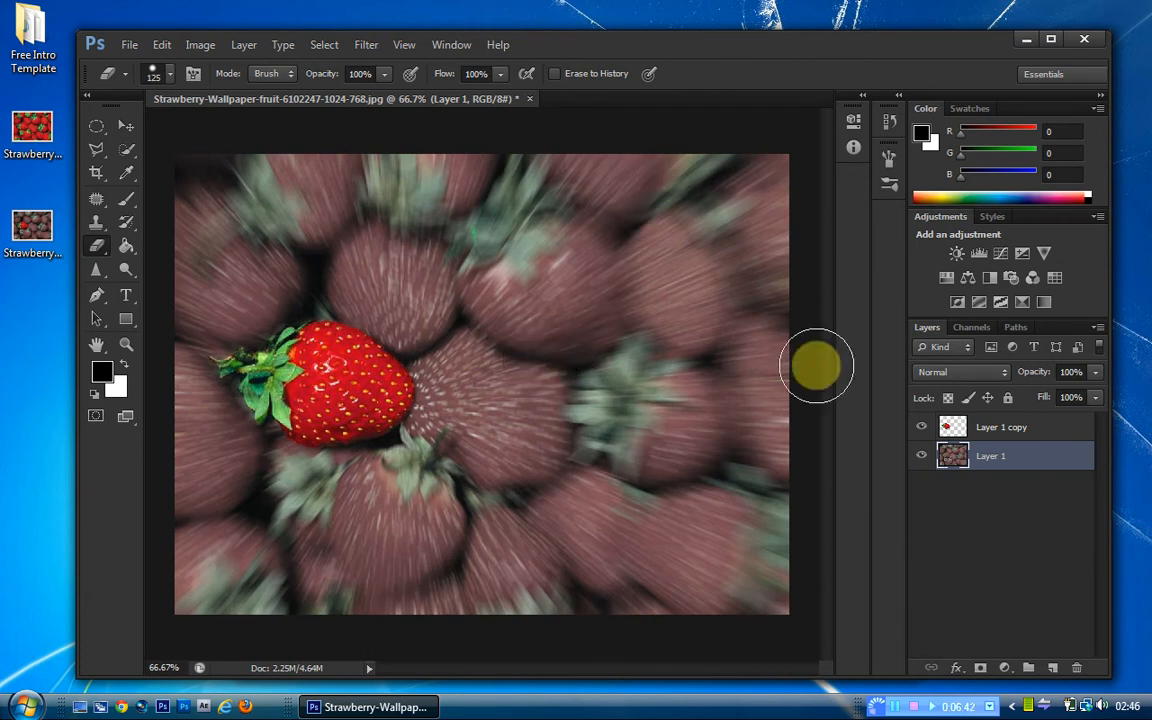
Merge Layer 1 copy down into Layer 1 and add a Gradient Map adjustment layer above it
left_click(1043, 427)
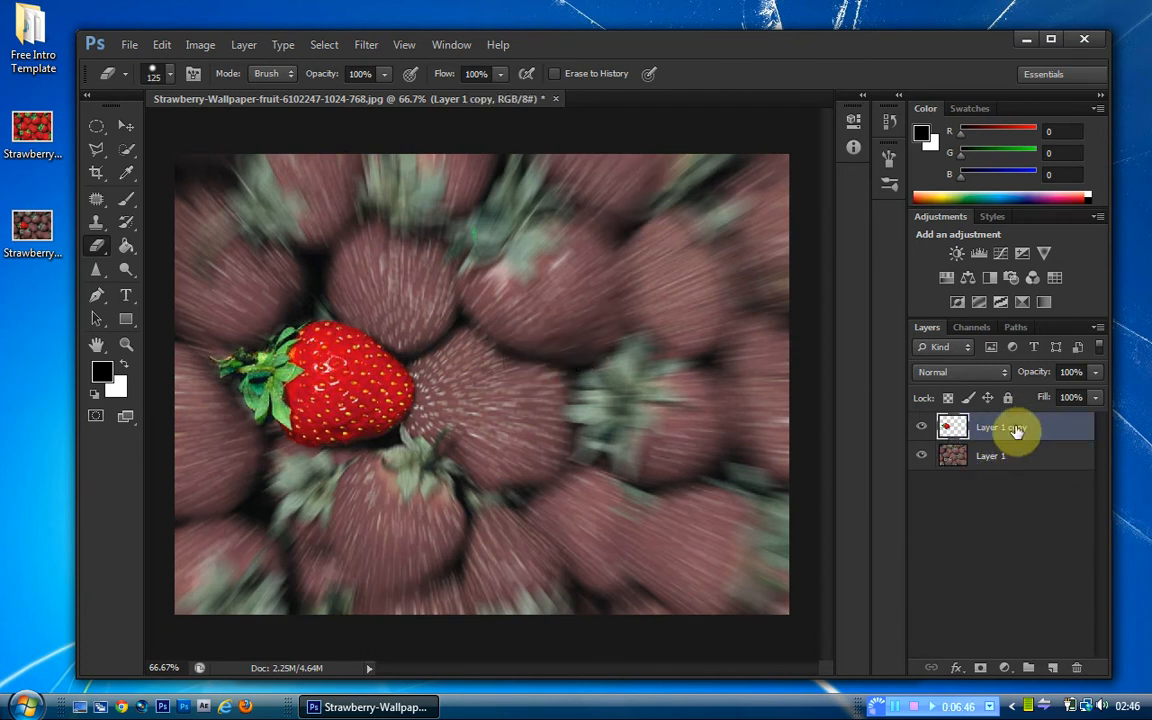
key("ctrl+e")
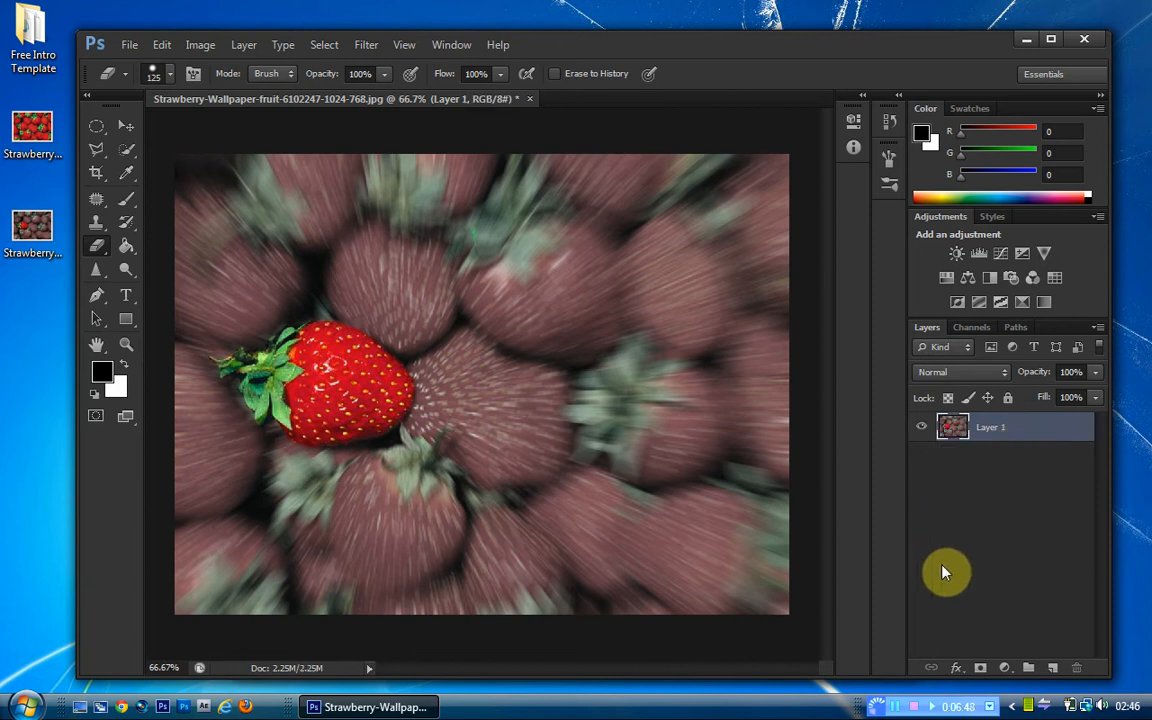
left_click(1006, 668)
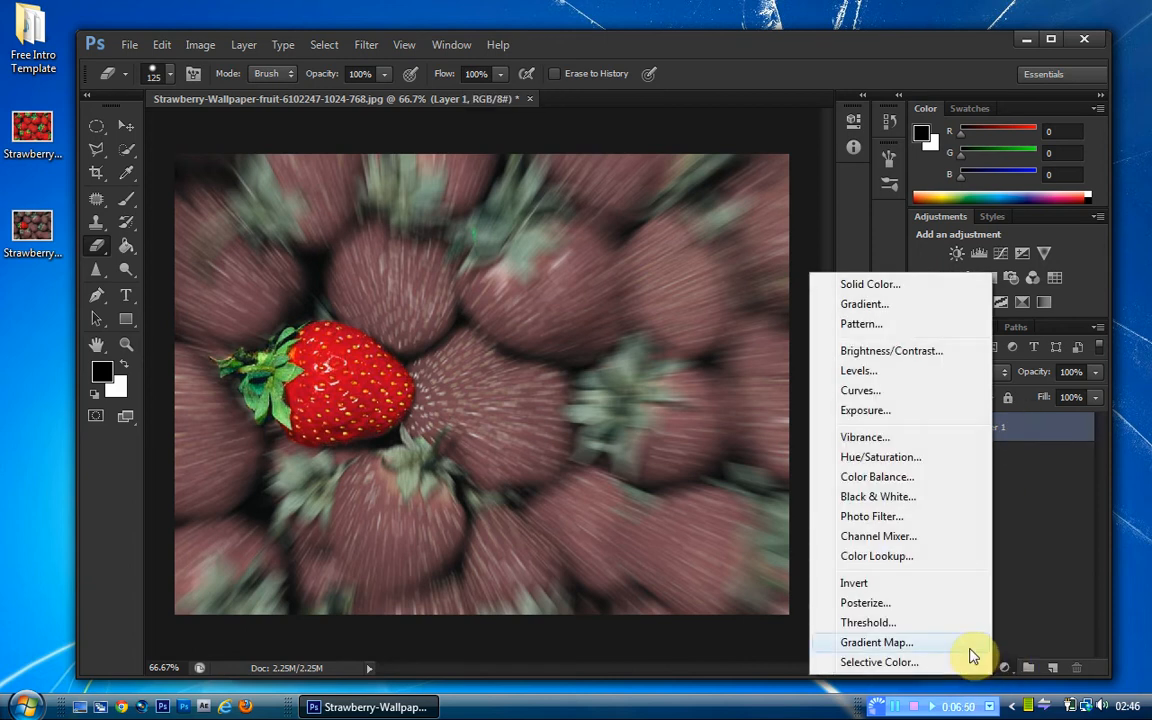
left_click(1033, 617)
left_click(1004, 670)
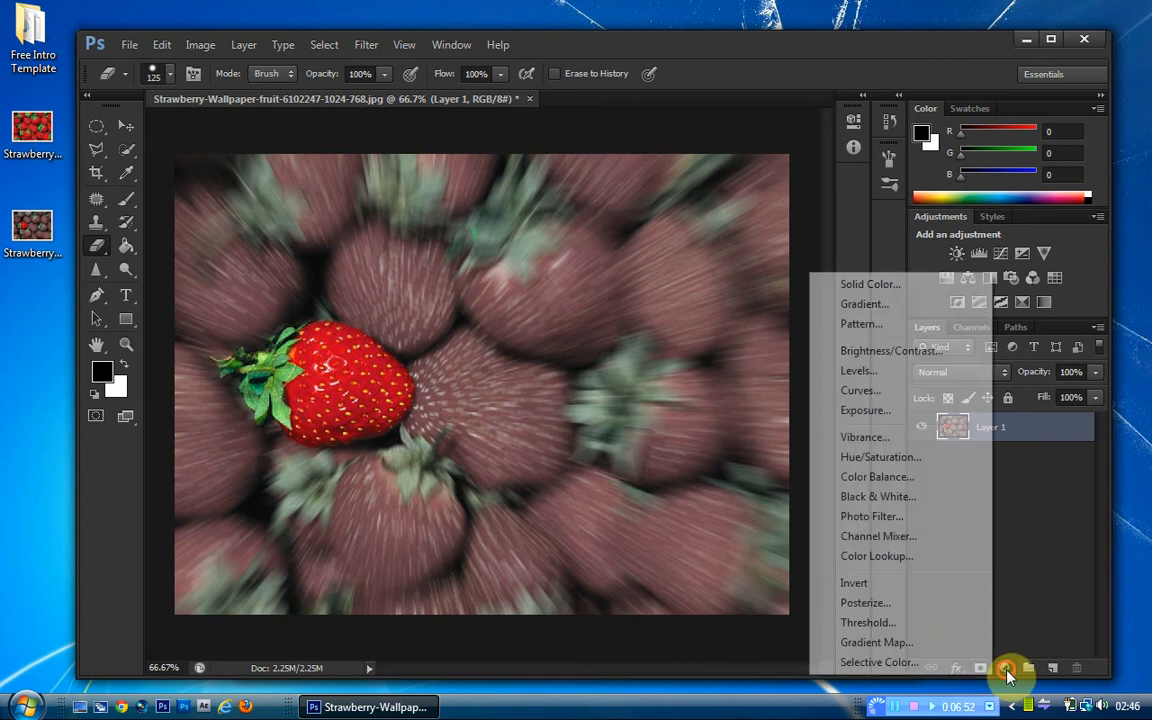
left_click(900, 642)
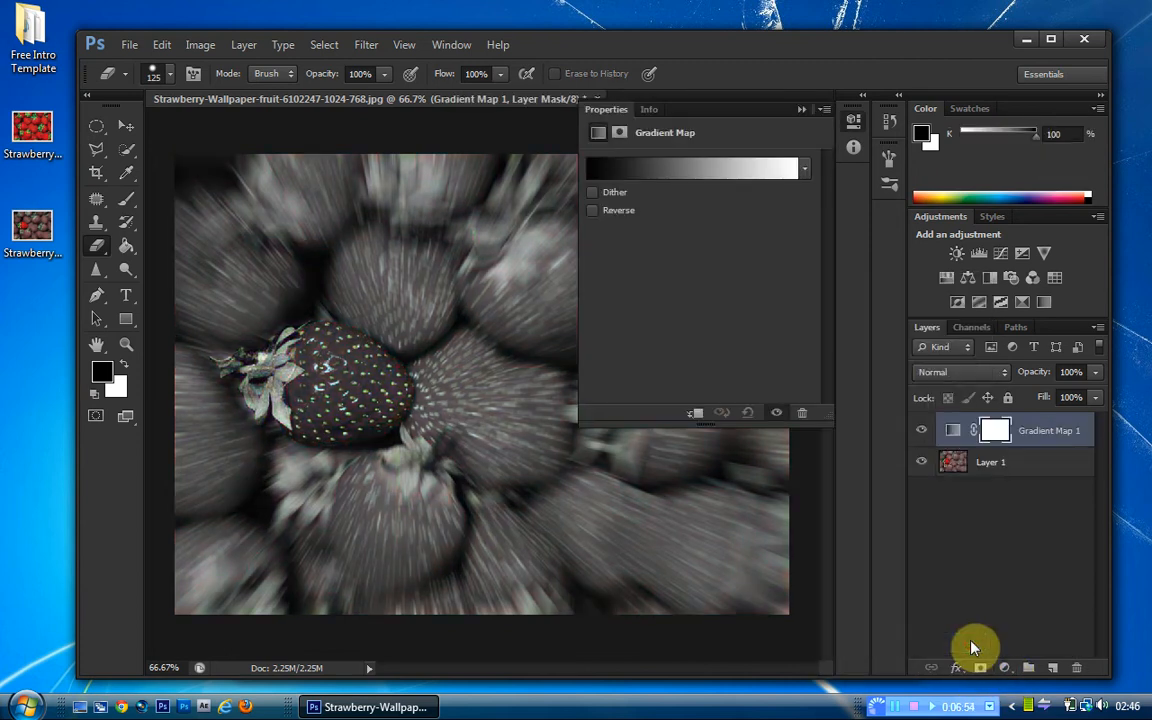
Confirm the black-to-white Foreground to Background gradient for the Gradient Map and reset the foreground and background colours to their defaults
left_click(686, 171)
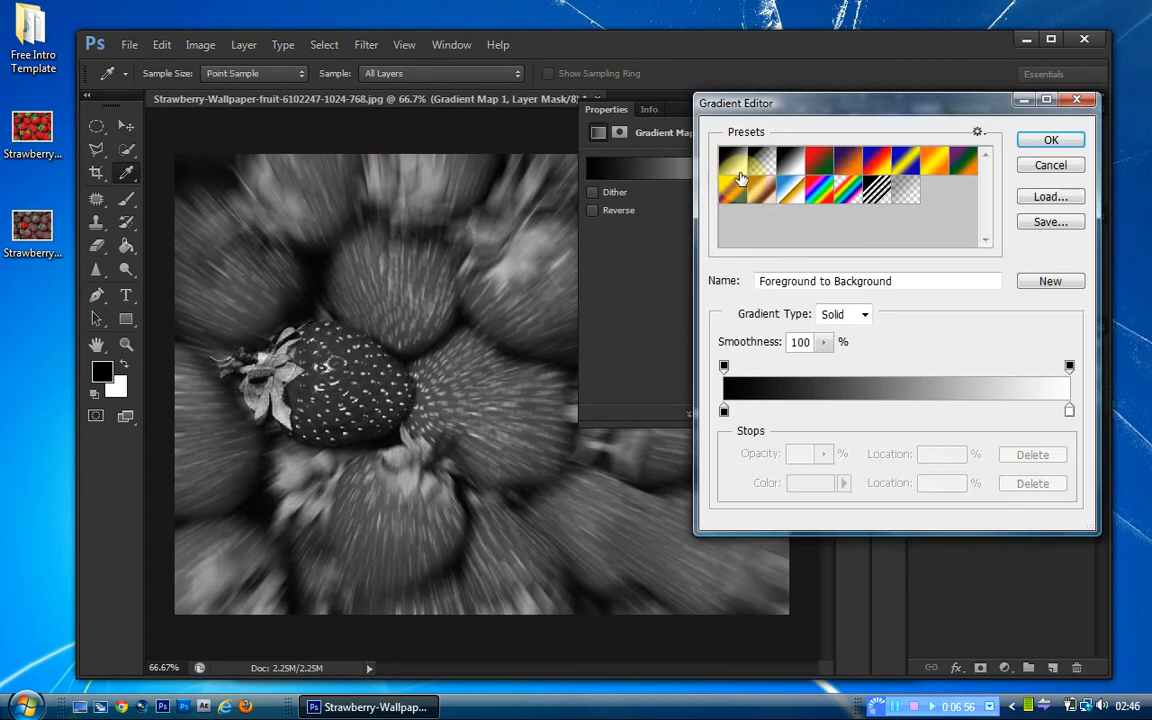
left_click(1051, 165)
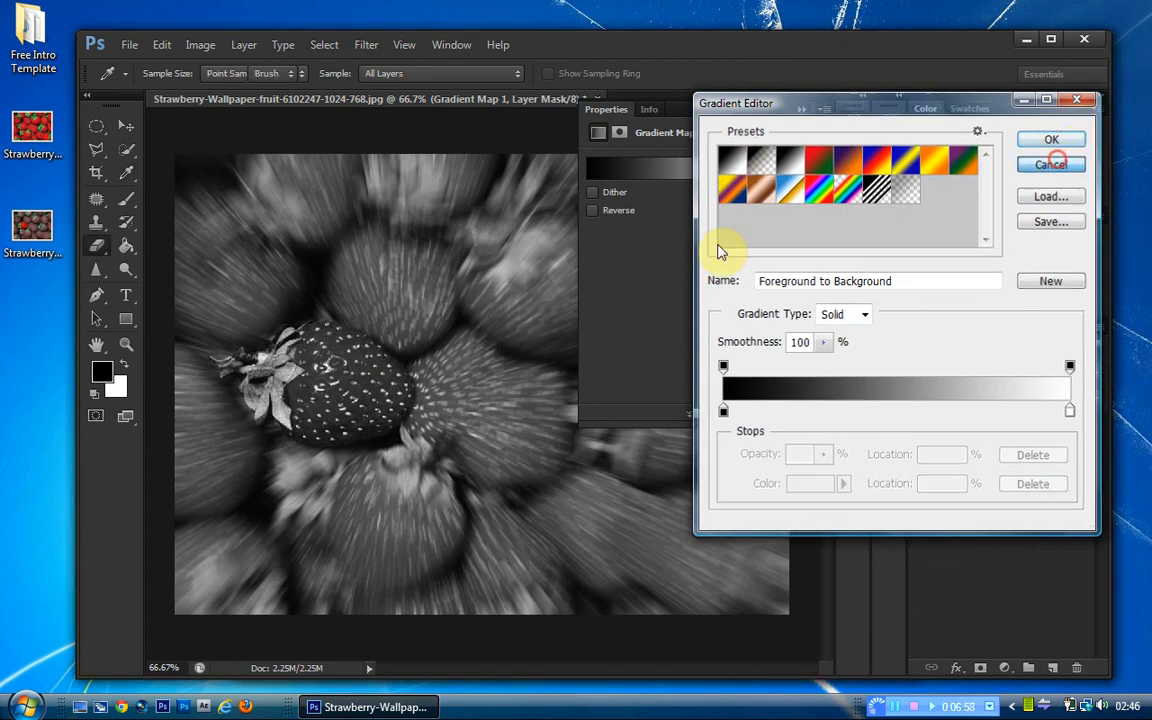
left_click(675, 170)
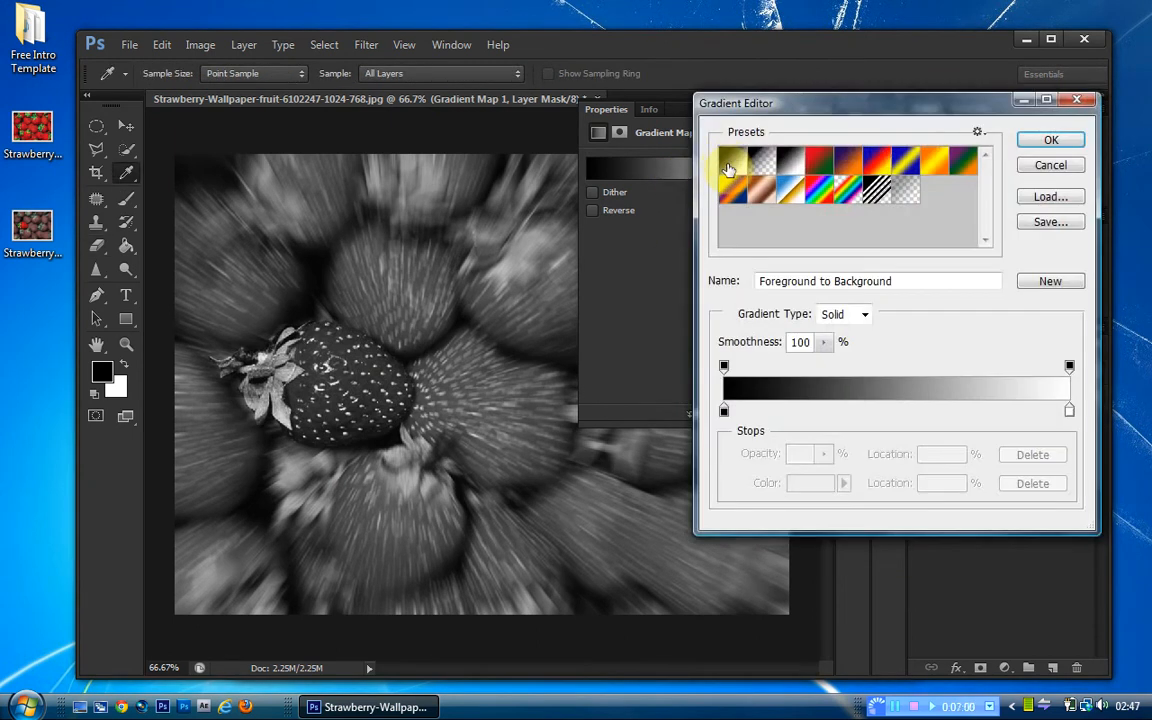
left_click(1068, 142)
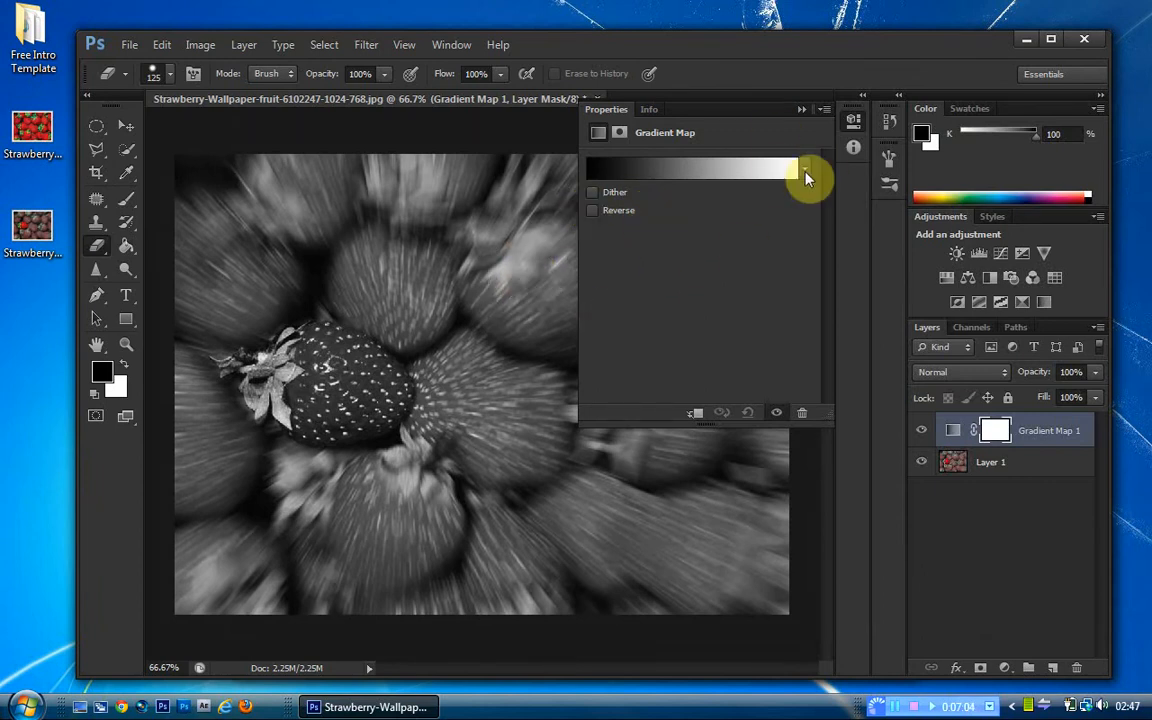
left_click(96, 396)
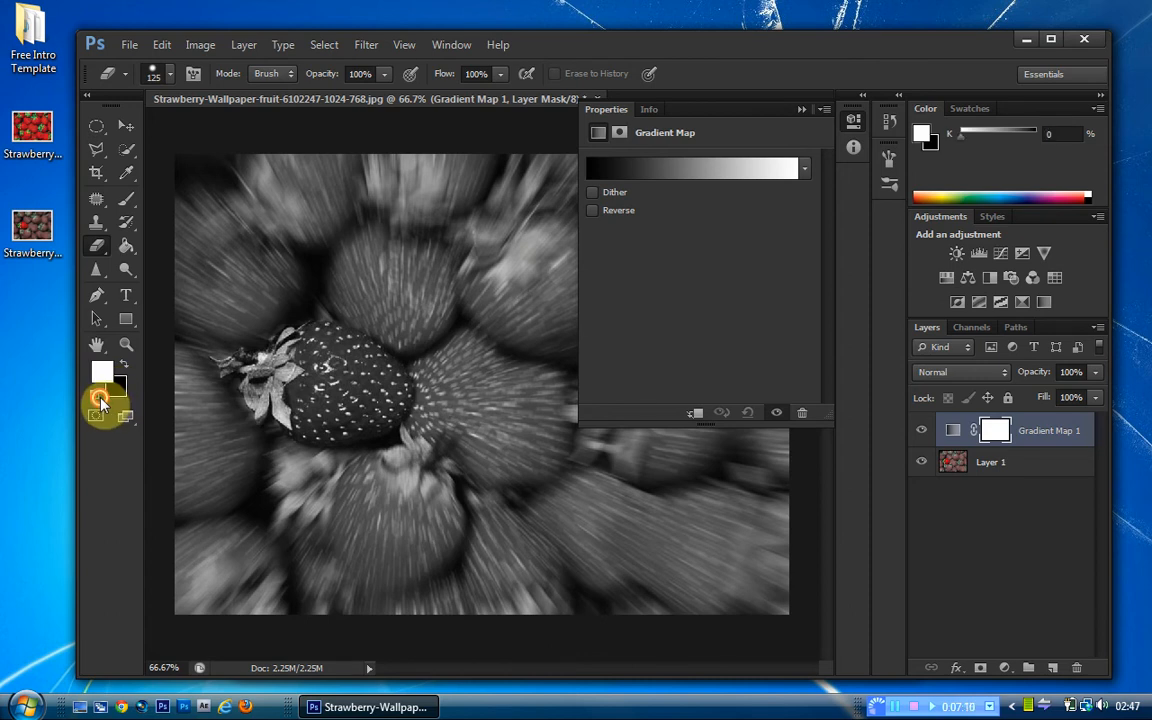
Make black the foreground colour and set the Gradient Map layer to Soft Light blending at 50% opacity
left_click(123, 364)
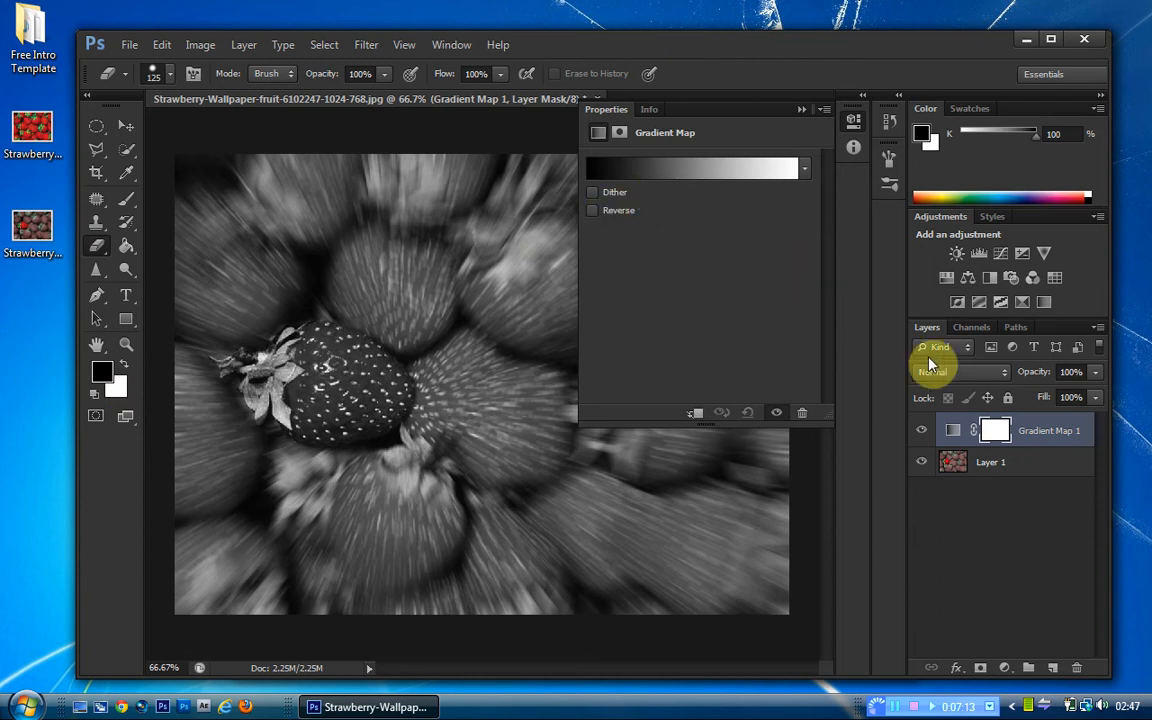
left_click(985, 374)
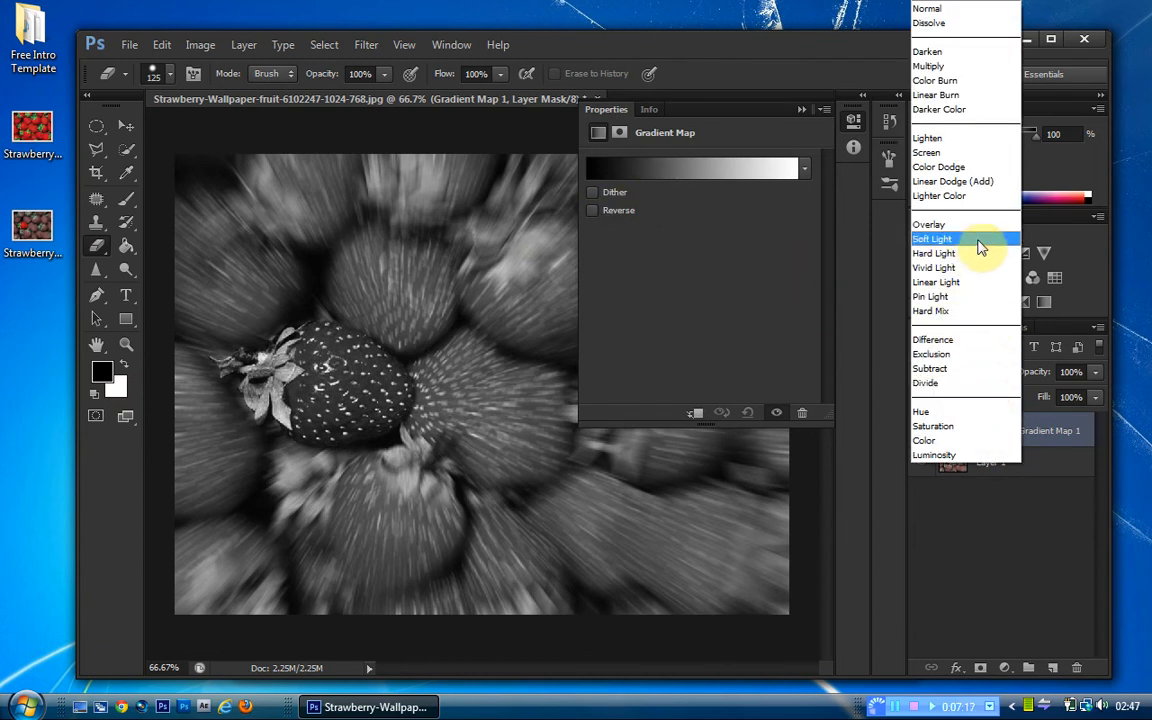
left_click(980, 241)
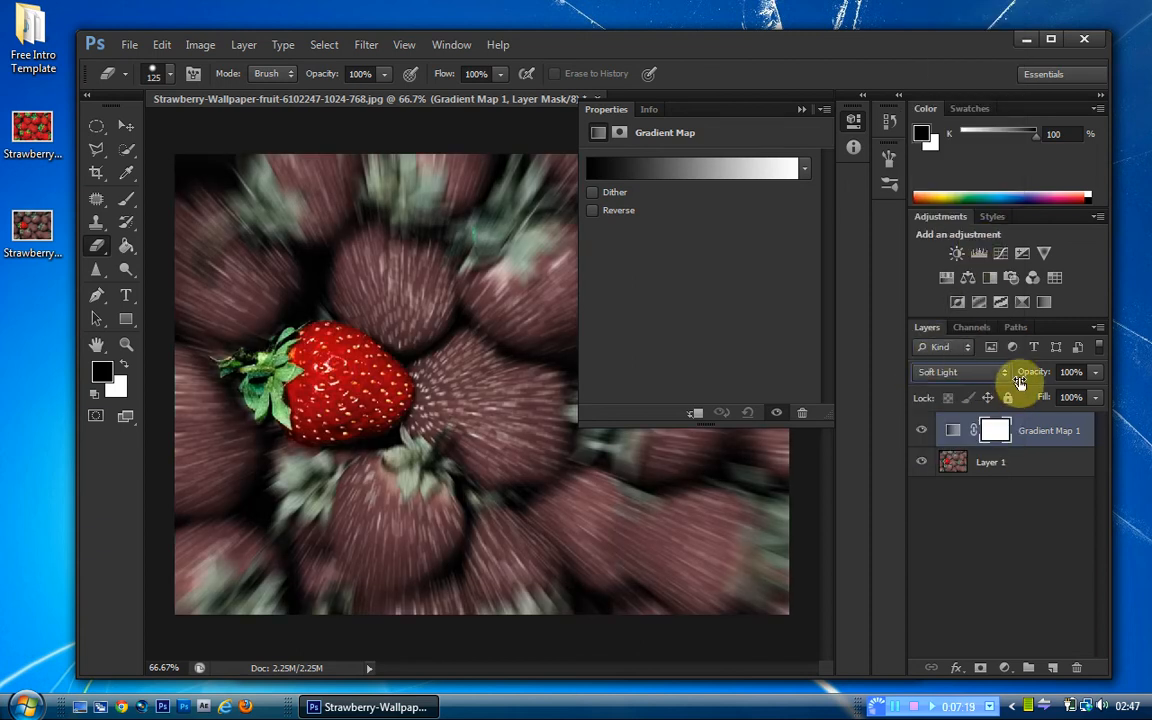
left_click_drag(1035, 374, 993, 373)
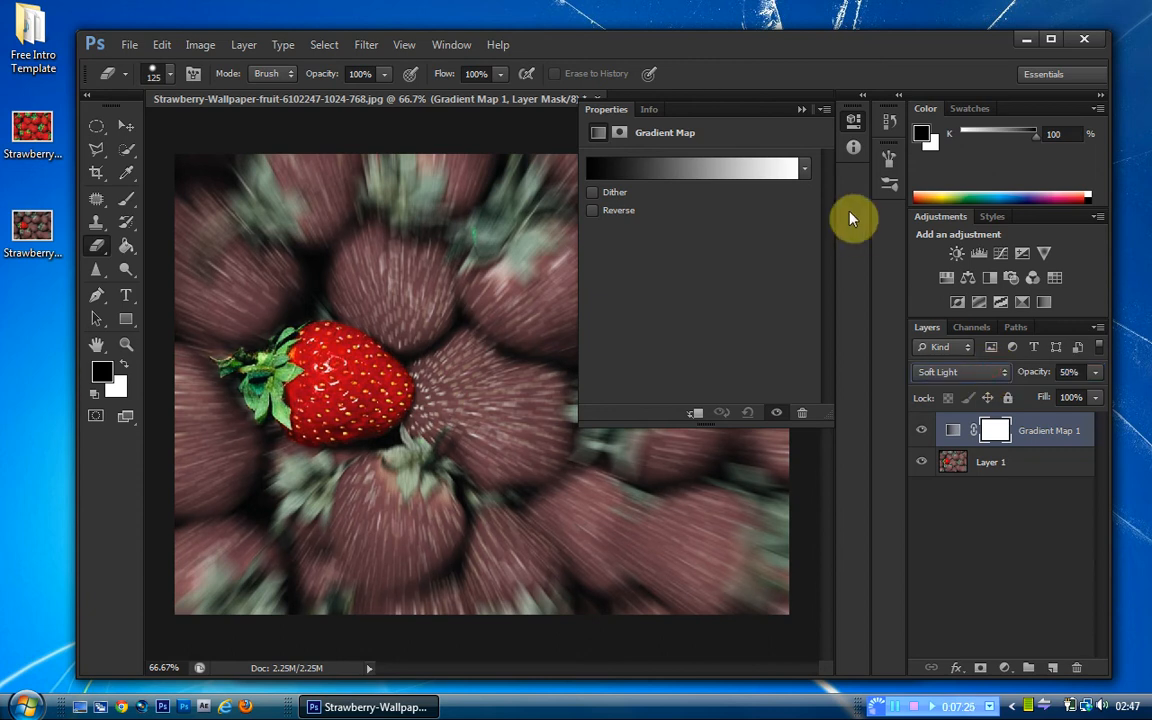
left_click(803, 110)
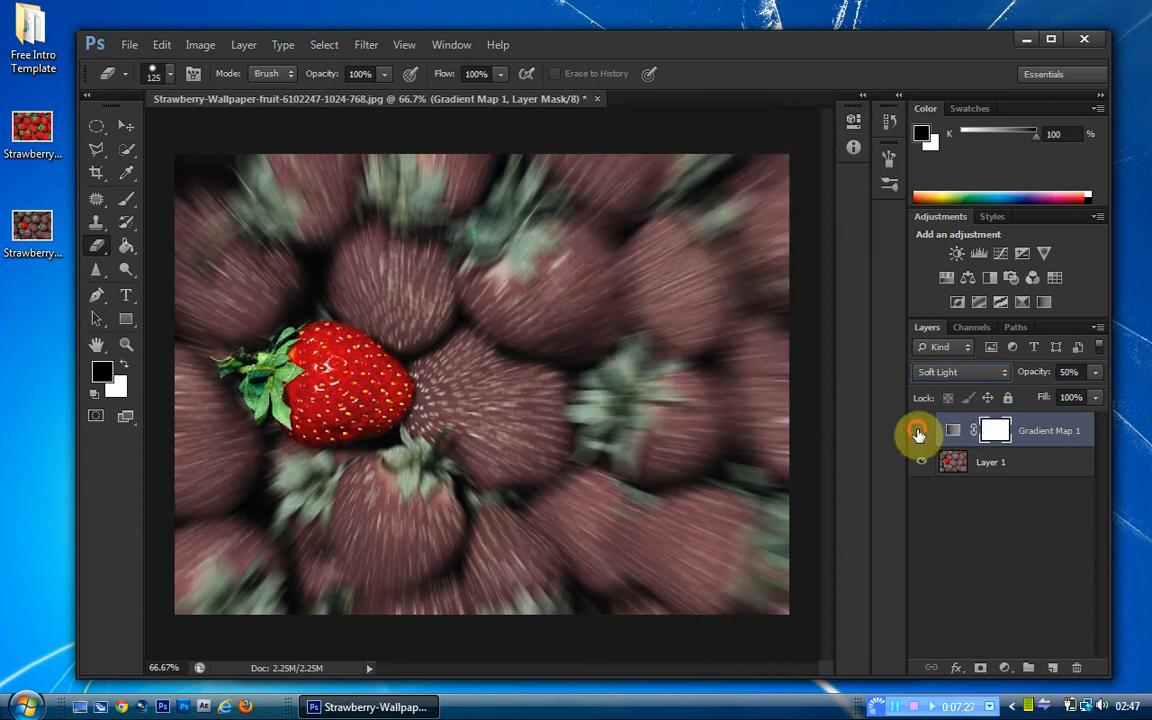
Compare the image with and without the Gradient Map adjustment, and merge the adjustment down into Layer 1
left_click(920, 430)
left_click(919, 432)
left_click(919, 432)
left_click(919, 432)
left_click(919, 434)
left_click(919, 434)
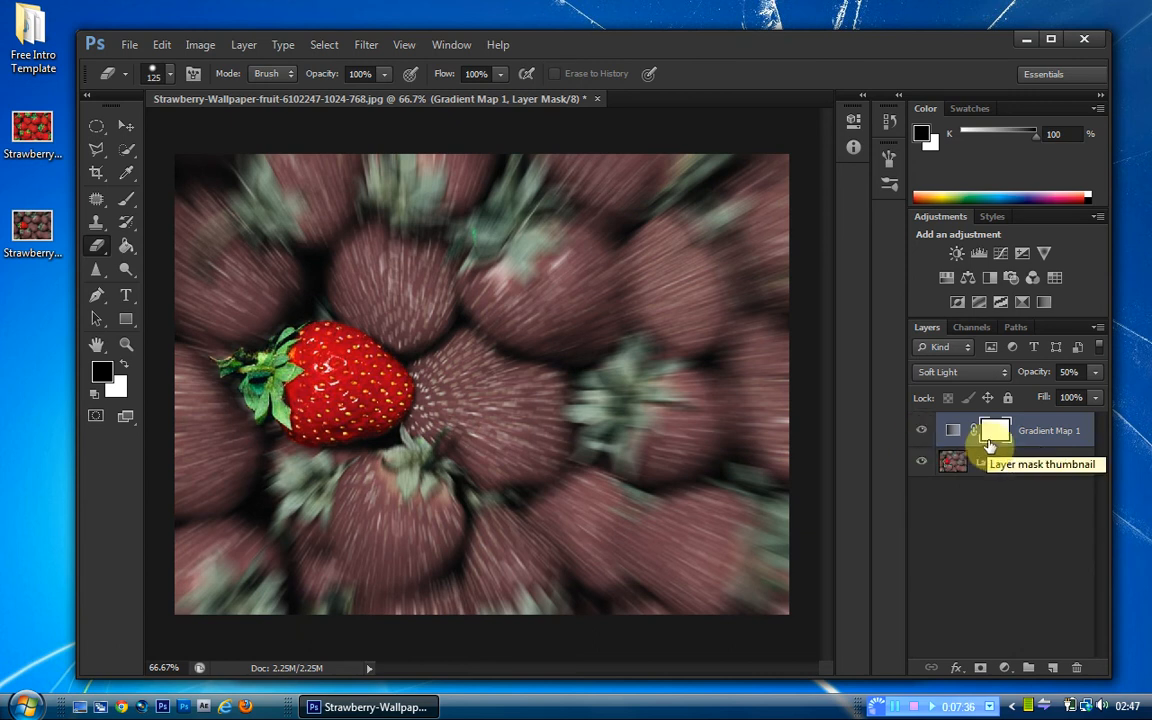
key("ctrl+e")
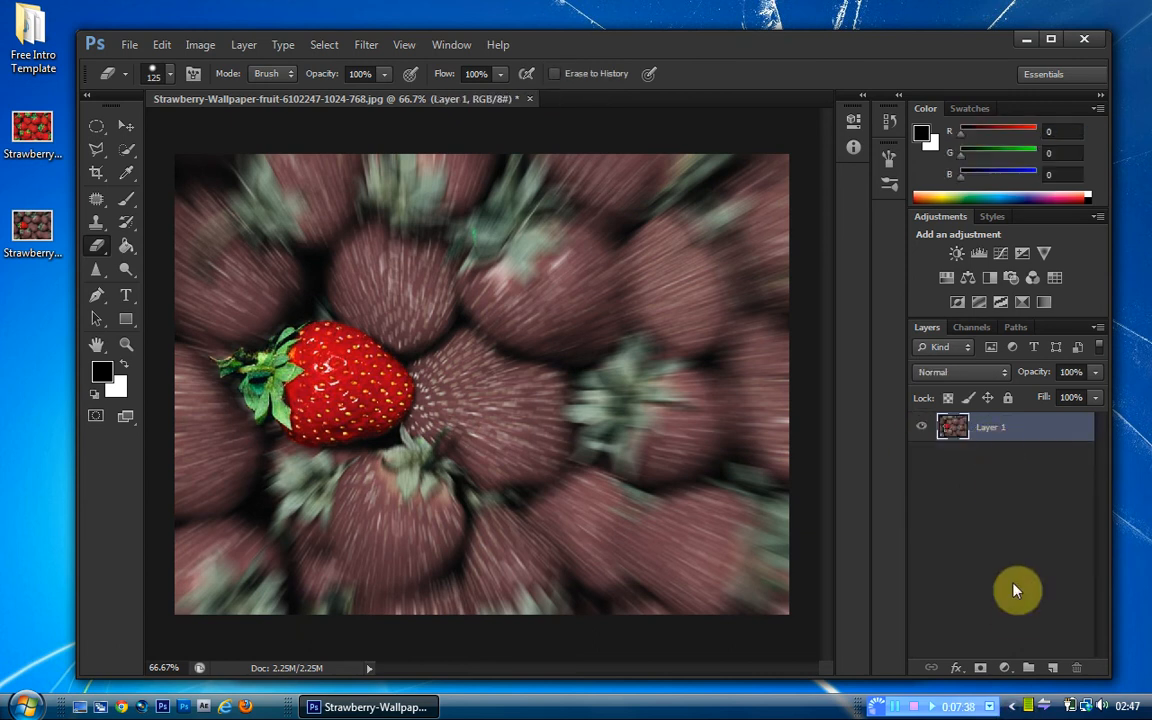